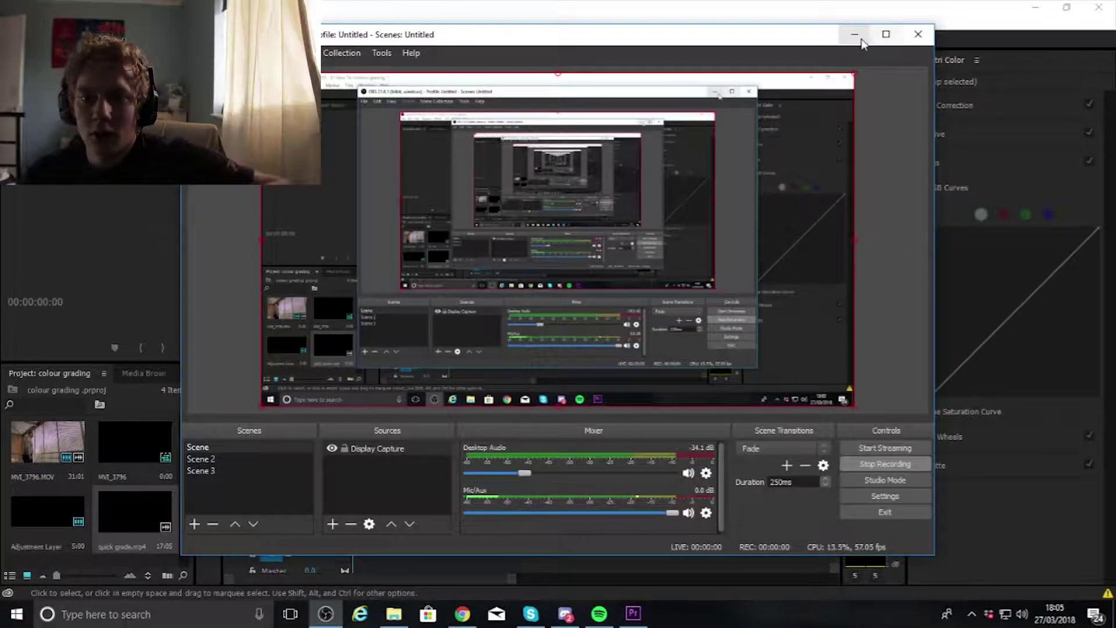
Minimize the OBS Studio window to reveal the Premiere Pro colour grading project.
{"action": "left_click", "coordinate": [784, 32]}
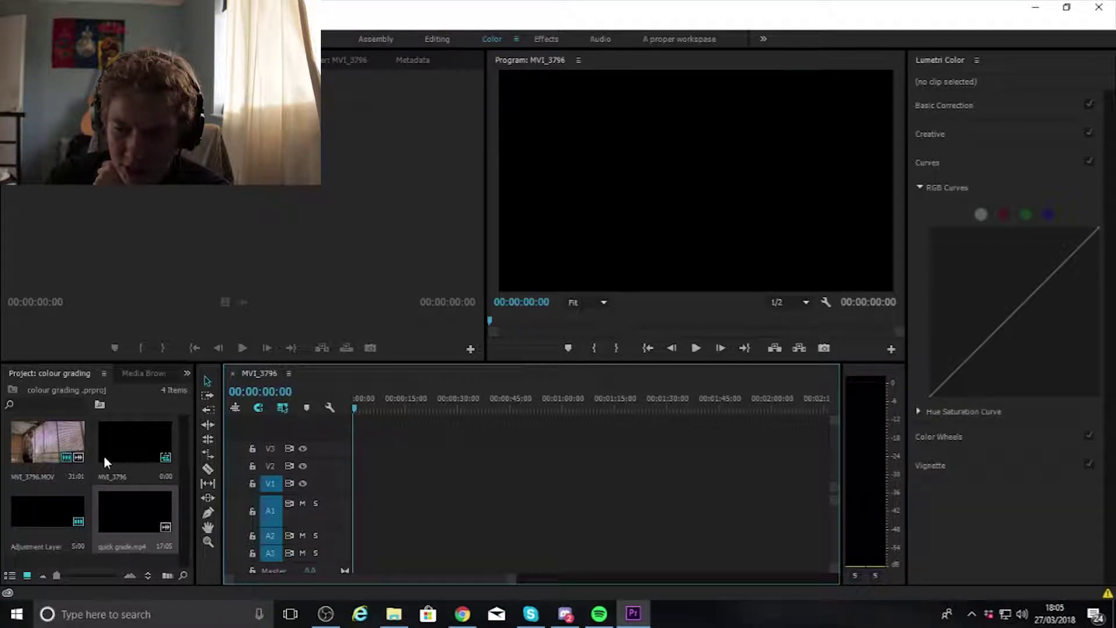
Place MVI_3796.MOV on the timeline, scrub through it, and return to the first frame.
{"action": "left_click_drag", "start_coordinate": [27, 449], "coordinate": [355, 494]}
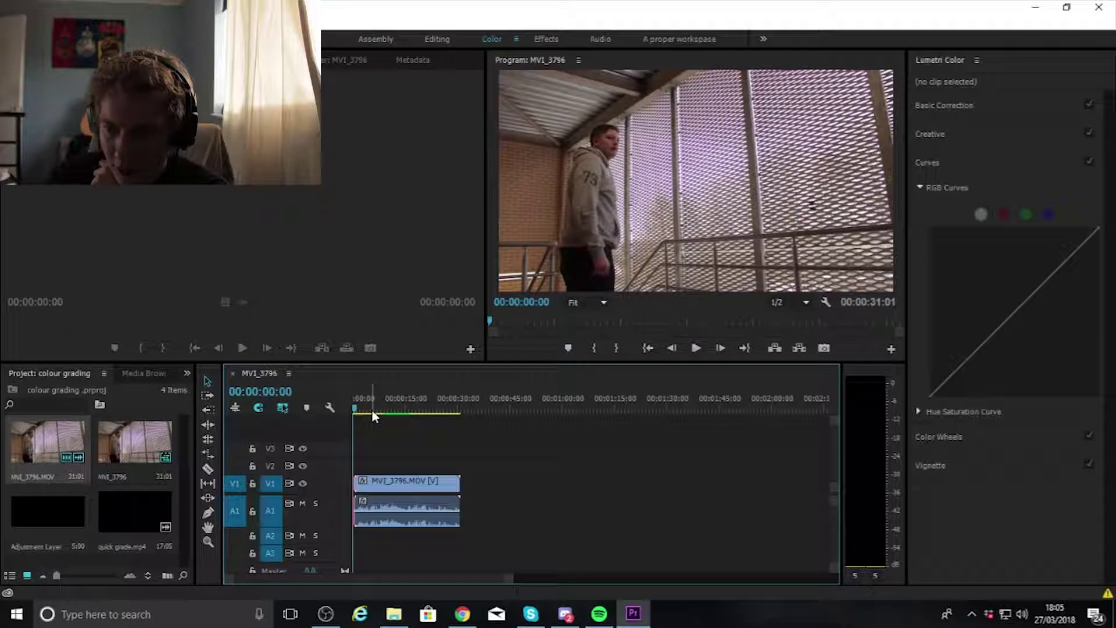
{"action": "left_click", "coordinate": [372, 409]}
{"action": "key", "text": "Home"}
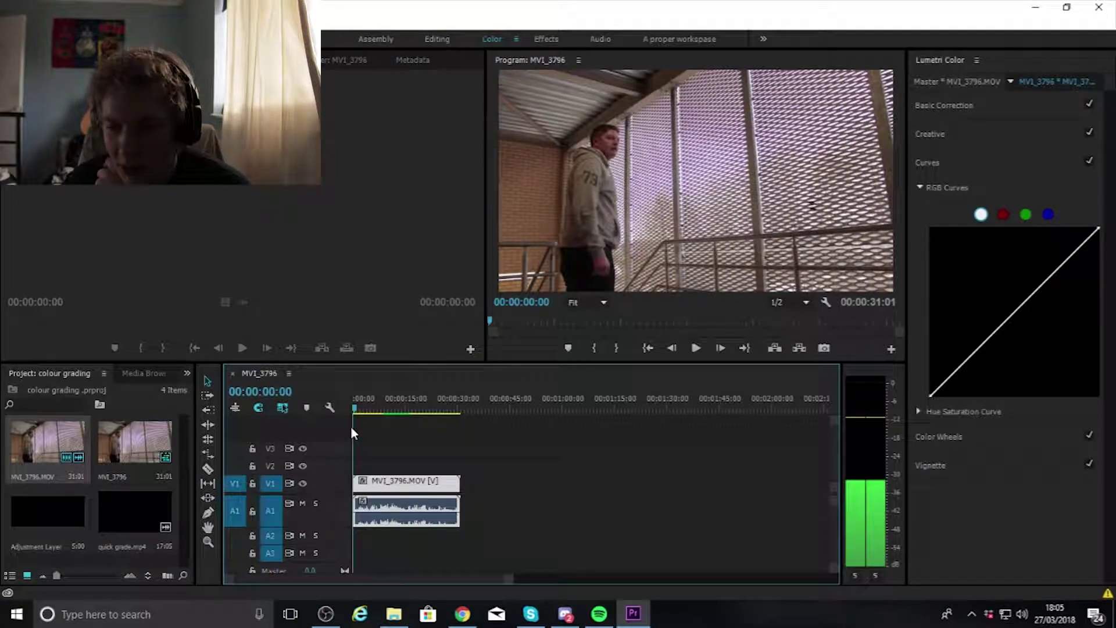
{"action": "left_click_drag", "start_coordinate": [351, 428], "coordinate": [409, 426]}
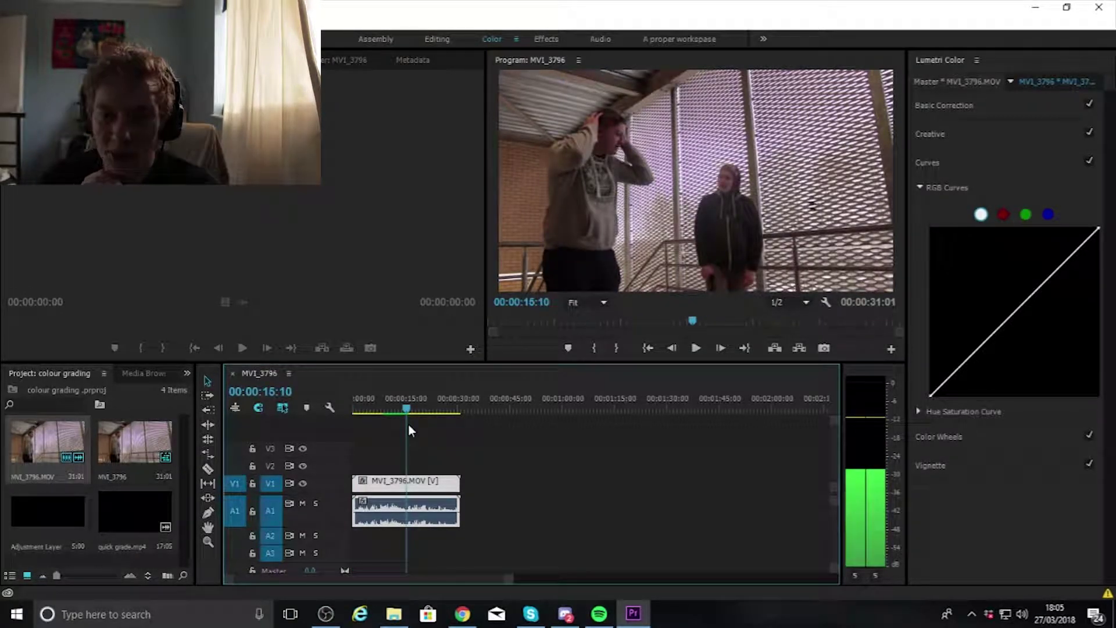
{"action": "key", "text": "Home"}
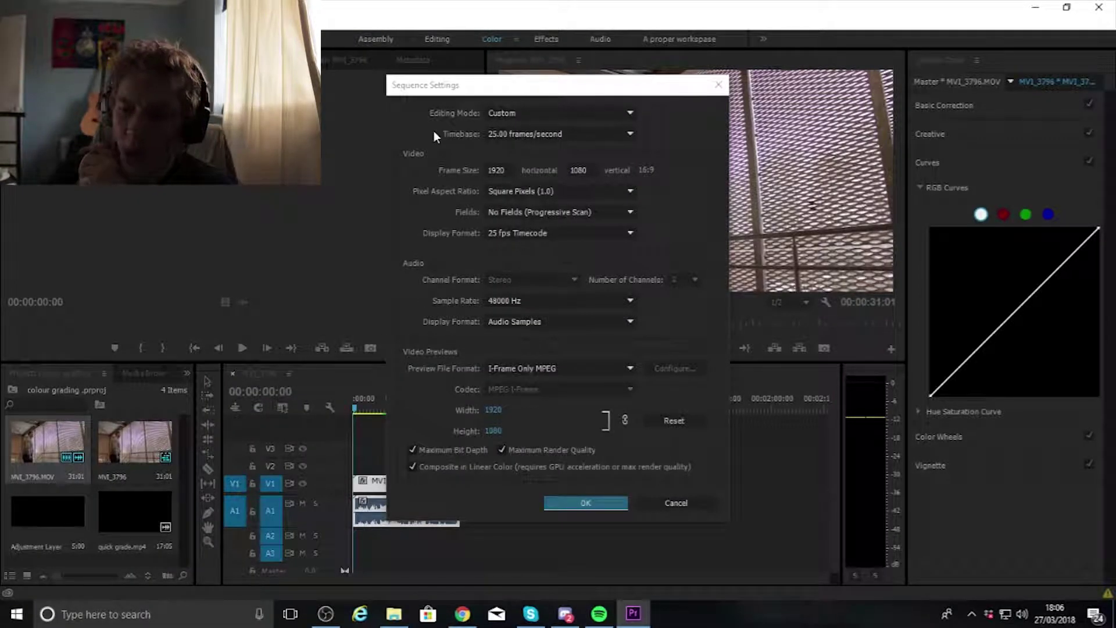
In Sequence Settings, keep the 25.00 fps timebase and start editing the 1080 frame height.
{"action": "left_click", "coordinate": [558, 134]}
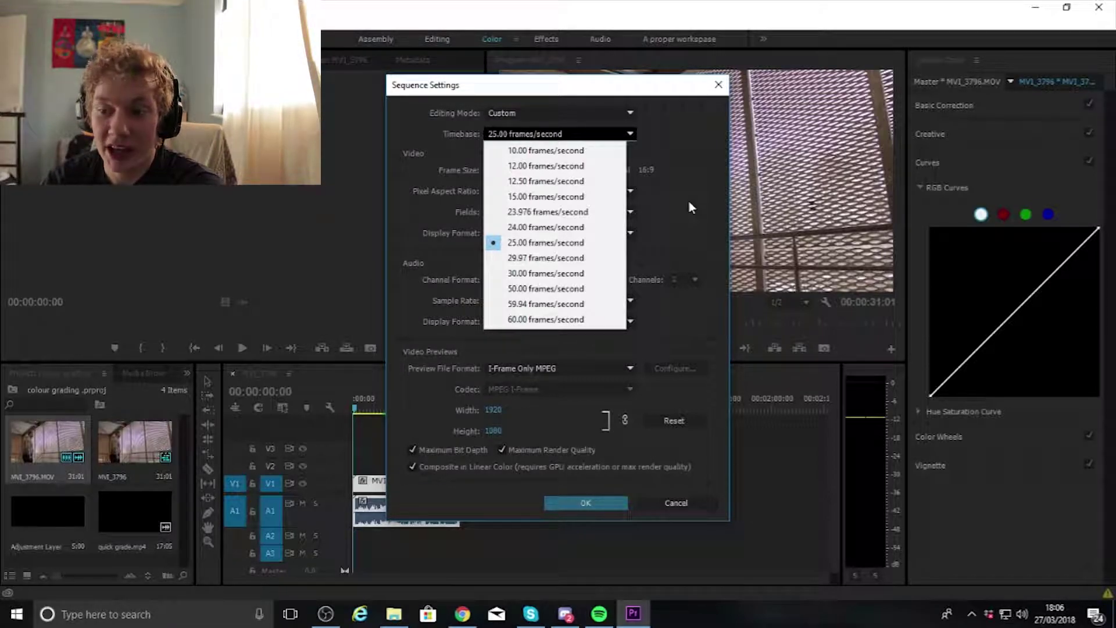
{"action": "left_click", "coordinate": [563, 131]}
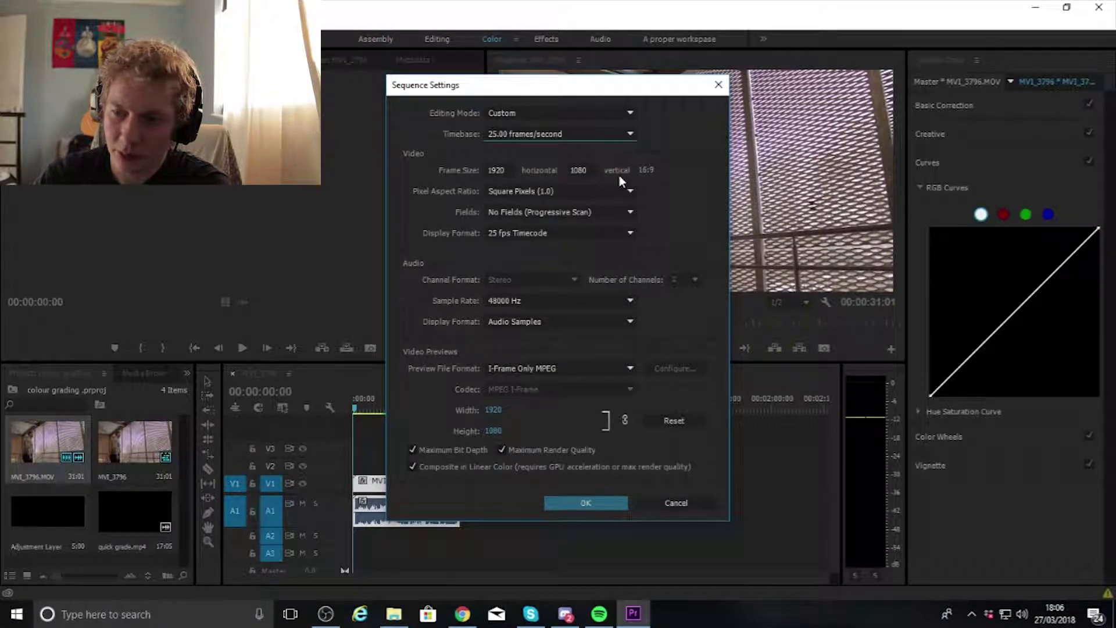
{"action": "left_click", "coordinate": [588, 173]}
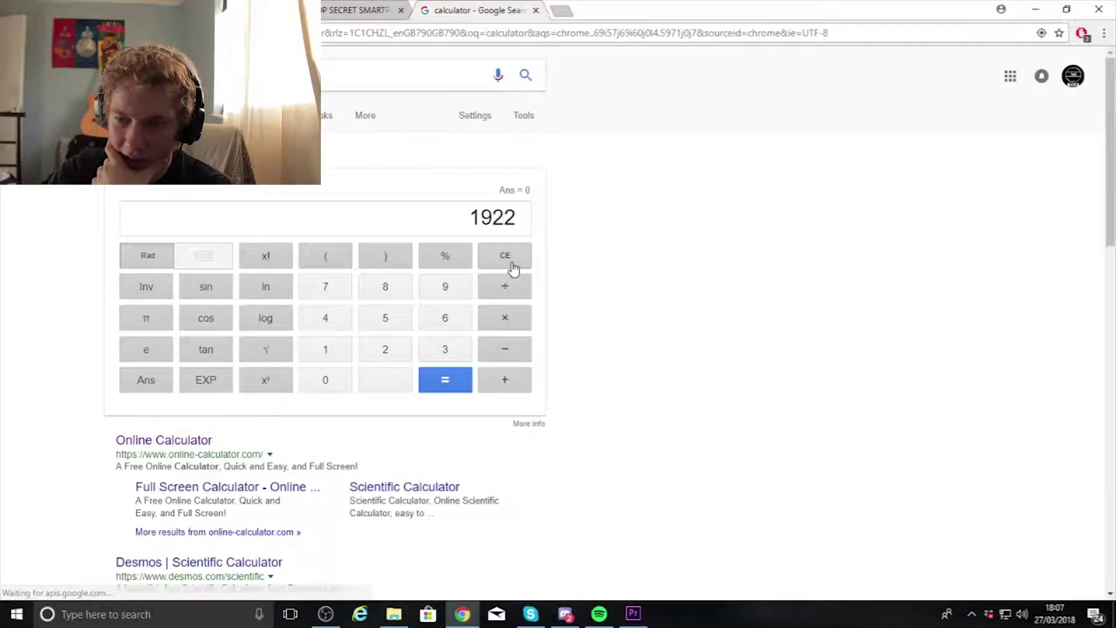
Calculate 1920 ÷ 2.39 (≈803.35) in Google's calculator, then return to Premiere Pro.
{"action": "left_click", "coordinate": [512, 264]}
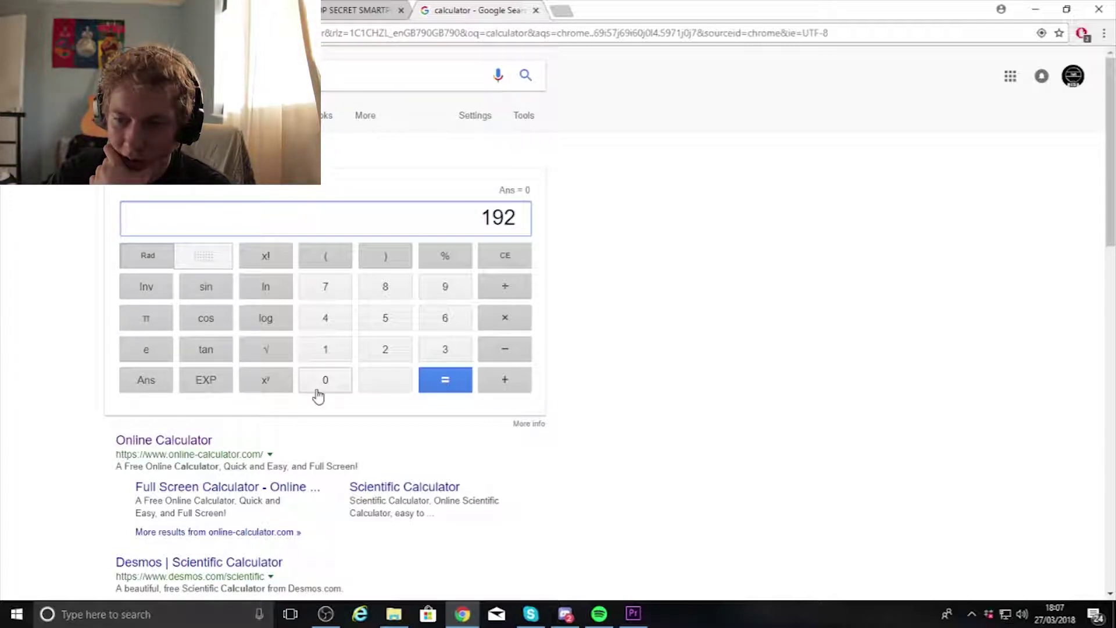
{"action": "type", "text": "0/2.39"}
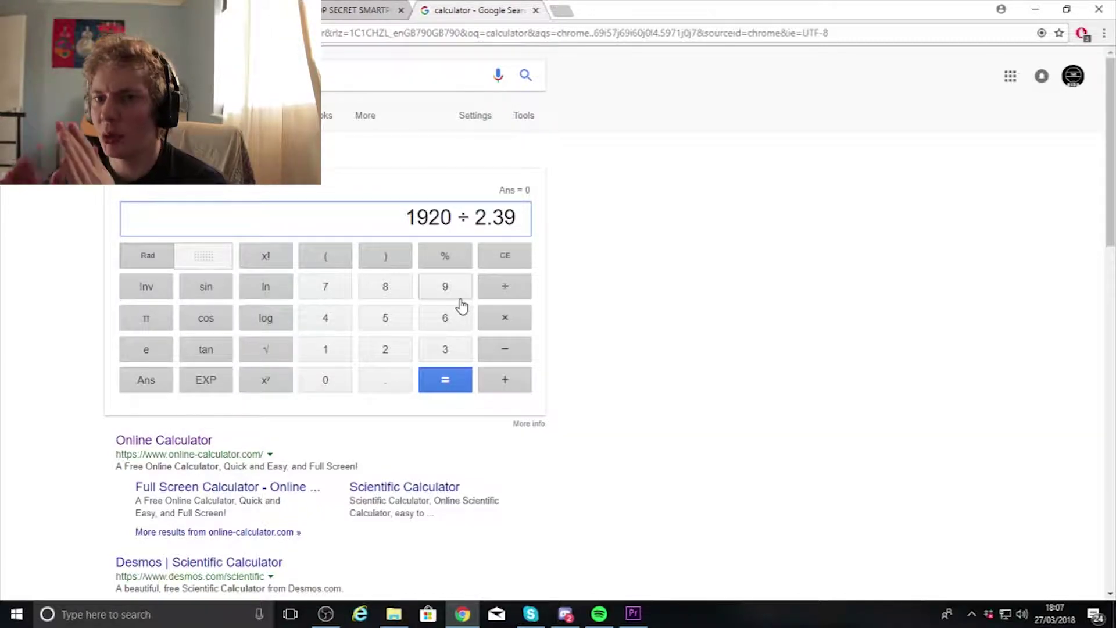
{"action": "key", "text": "Return"}
{"action": "mouse_move", "coordinate": [642, 614]}
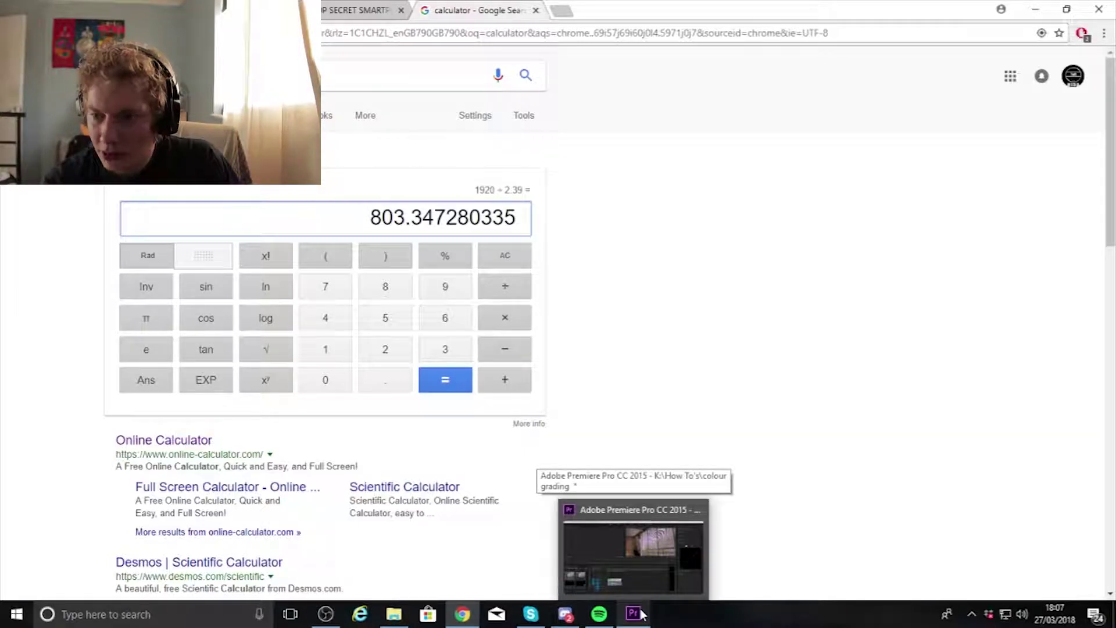
{"action": "left_click", "coordinate": [641, 614]}
Enter 803 as the frame height to make the sequence 1920 × 803.
{"action": "type", "text": "803"}
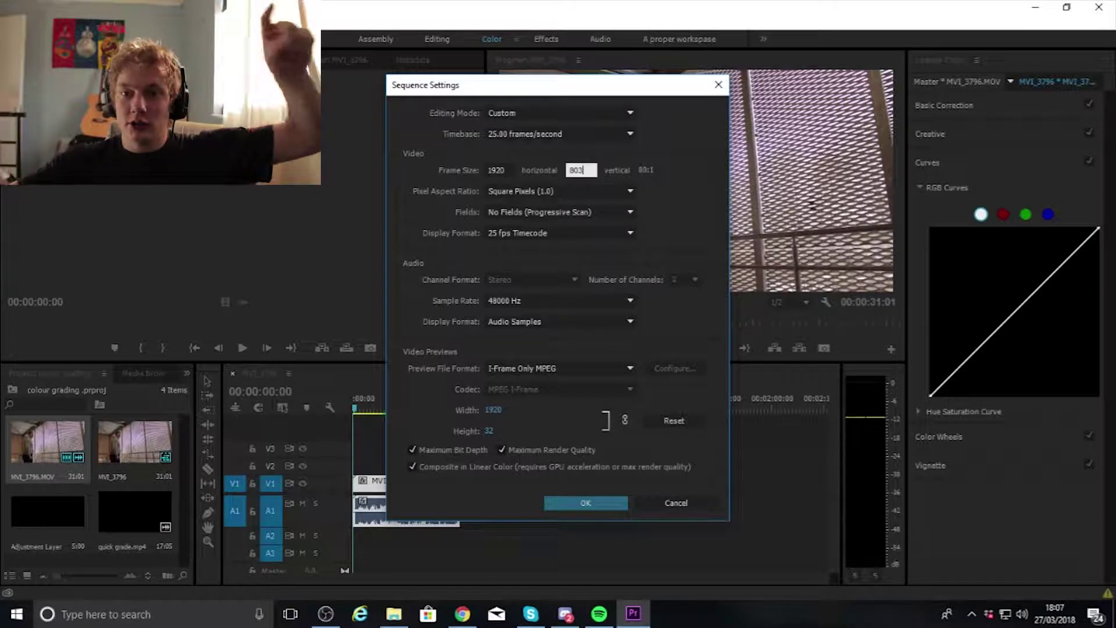
{"action": "key", "text": "Return"}
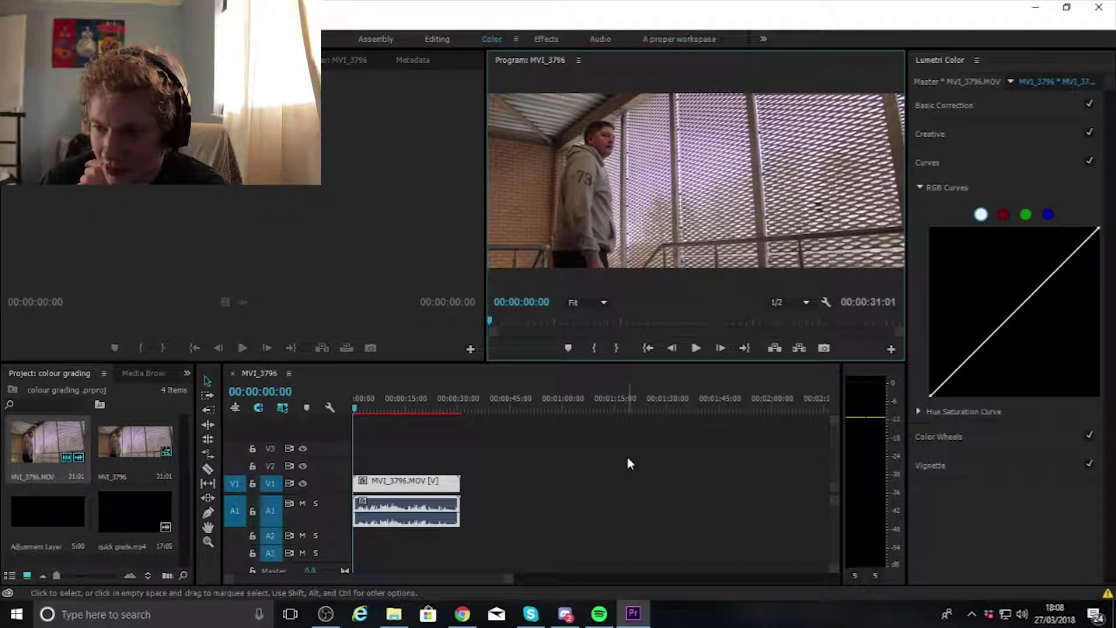
Unlink the clips and delete the audio and duplicate, leaving one MVI_3796.MOV video clip.
{"action": "key", "text": "ctrl+v"}
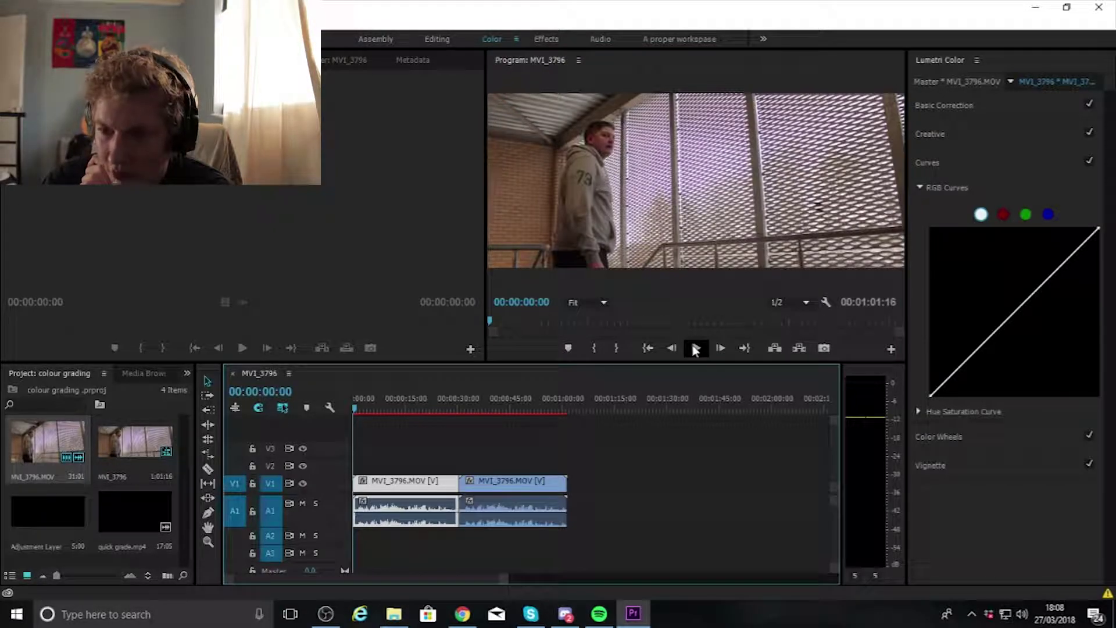
{"action": "left_click", "coordinate": [696, 349]}
{"action": "left_click", "coordinate": [441, 512], "text": "shift"}
{"action": "right_click", "coordinate": [440, 512]}
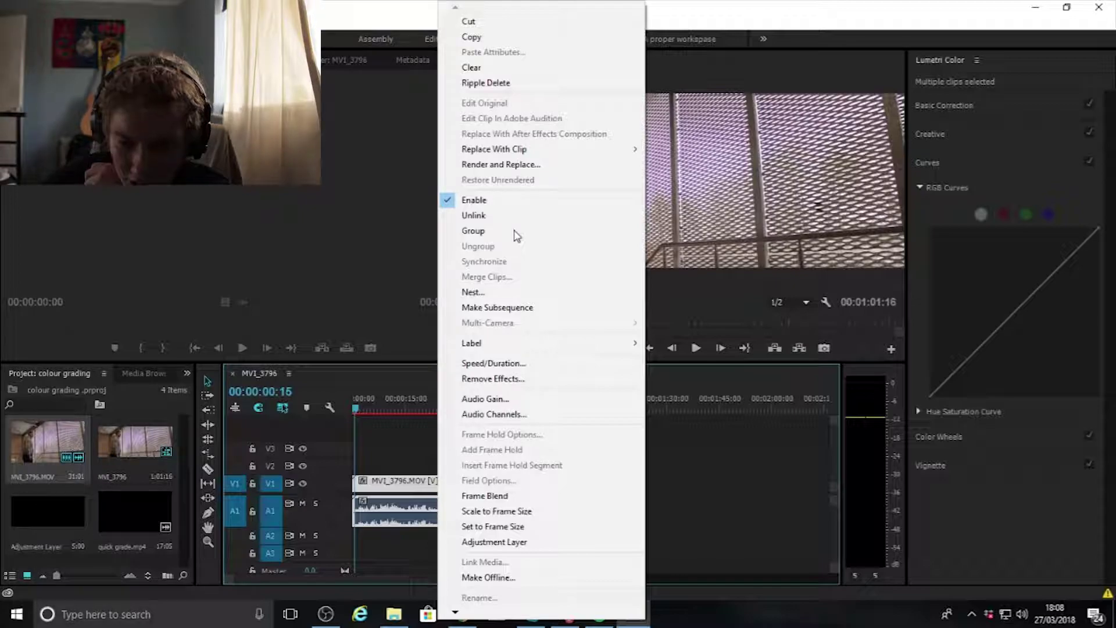
{"action": "left_click", "coordinate": [515, 231]}
{"action": "key", "text": "Delete"}
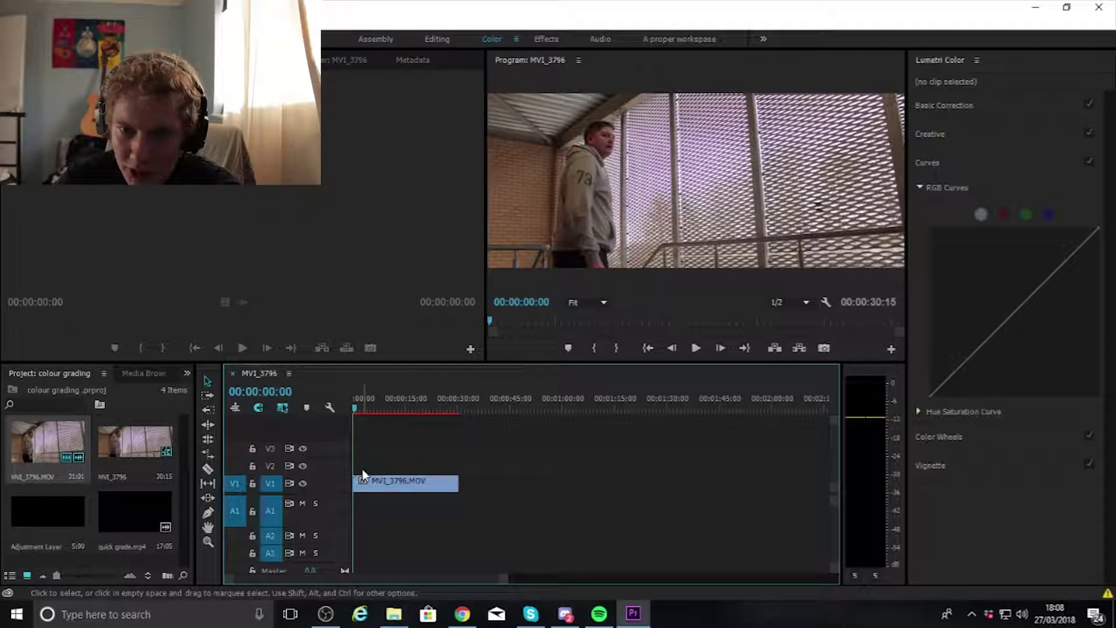
Create a new adjustment layer and drag it onto V2 at the sequence start.
{"action": "left_click", "coordinate": [241, 576]}
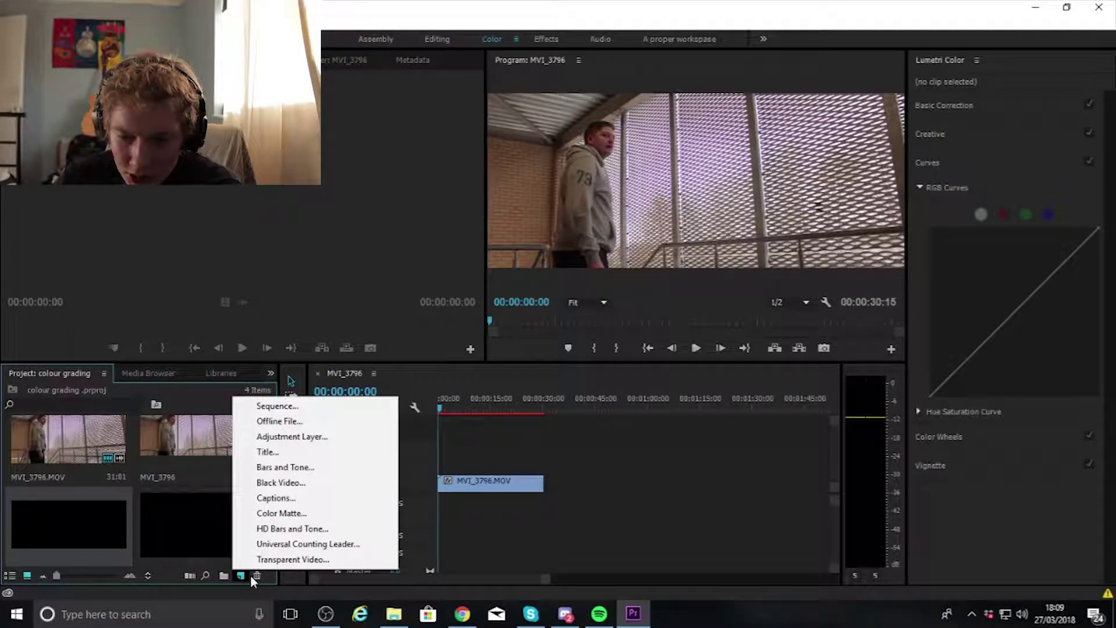
{"action": "key", "text": "alt+f"}
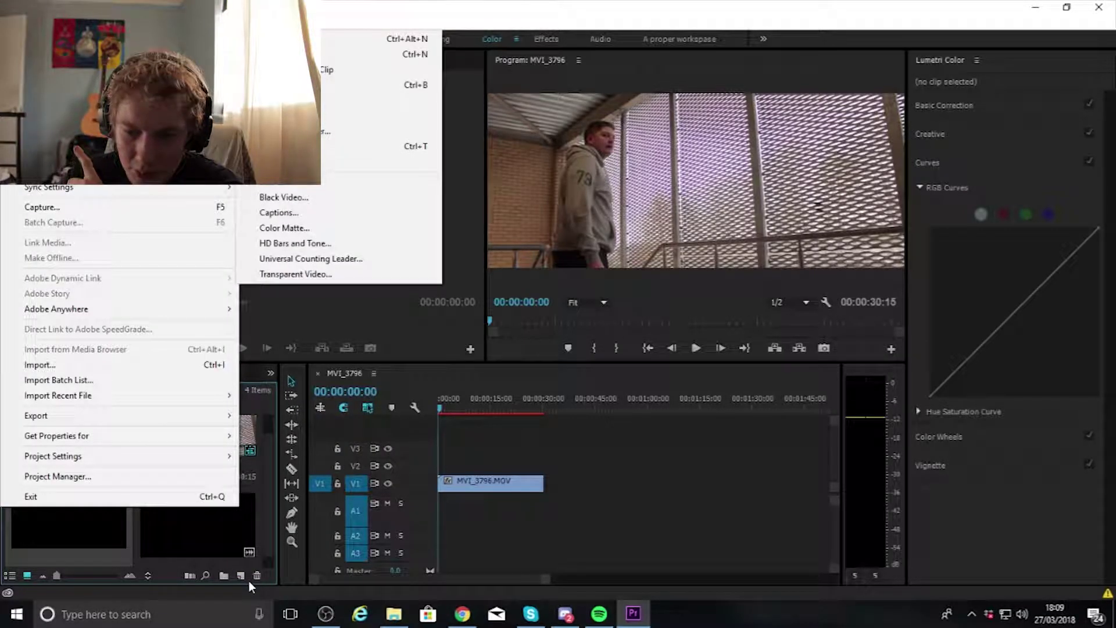
{"action": "left_click", "coordinate": [244, 579]}
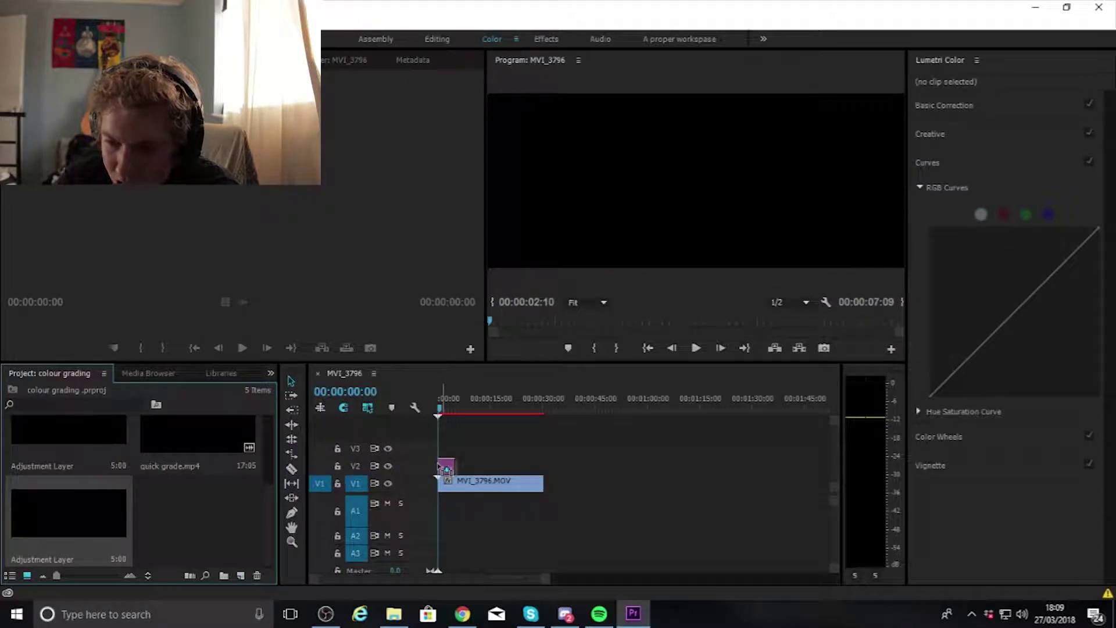
{"action": "left_click_drag", "start_coordinate": [445, 470], "coordinate": [451, 464]}
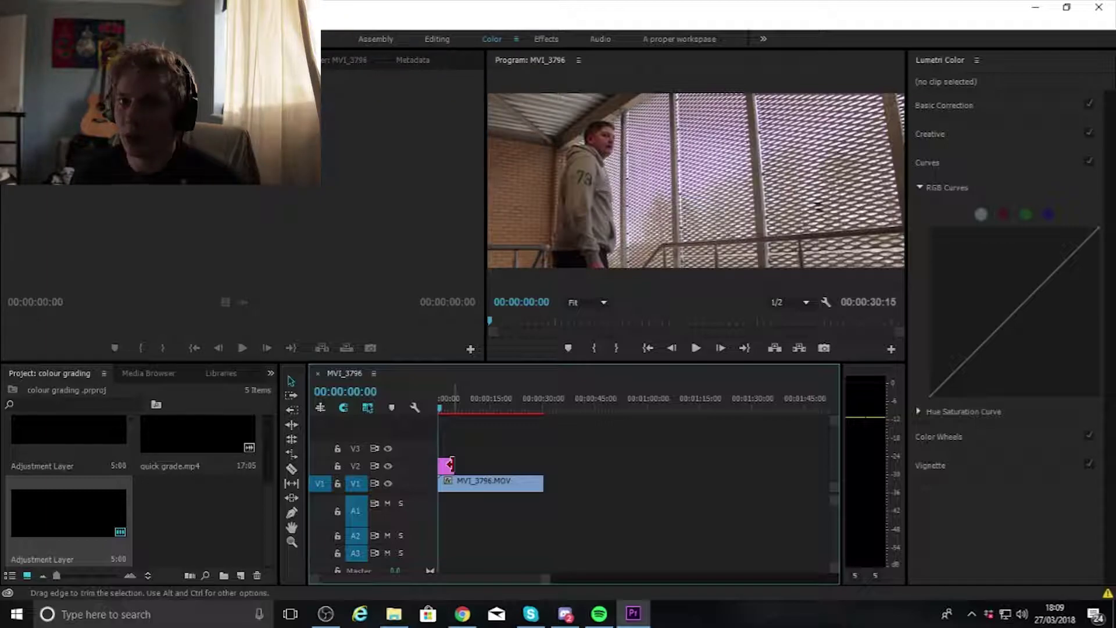
Switch to the Editing workspace and scrub between 00:00:23:00 and 00:00:10:15 to preview the adjustment layer.
{"action": "left_click", "coordinate": [437, 39]}
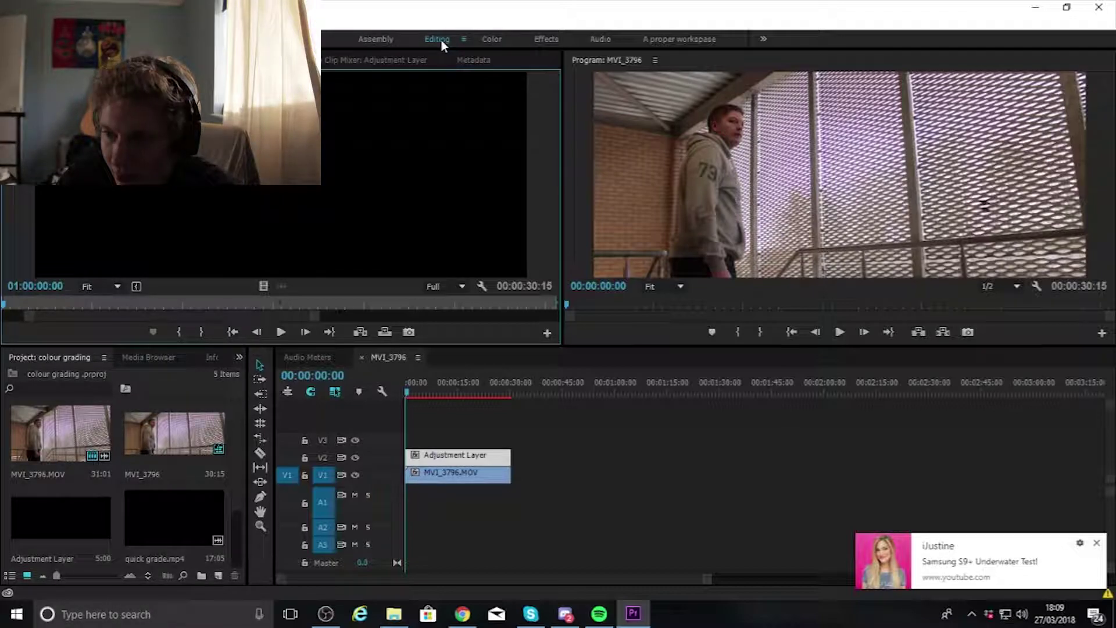
{"action": "left_click", "coordinate": [486, 395]}
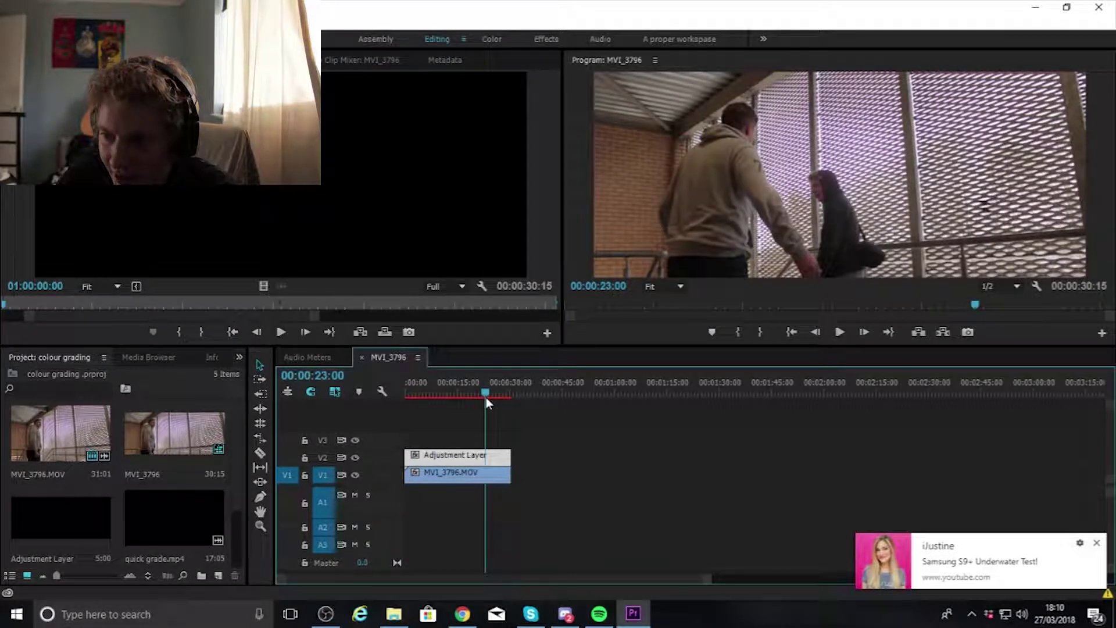
{"action": "left_click_drag", "start_coordinate": [486, 397], "coordinate": [442, 396]}
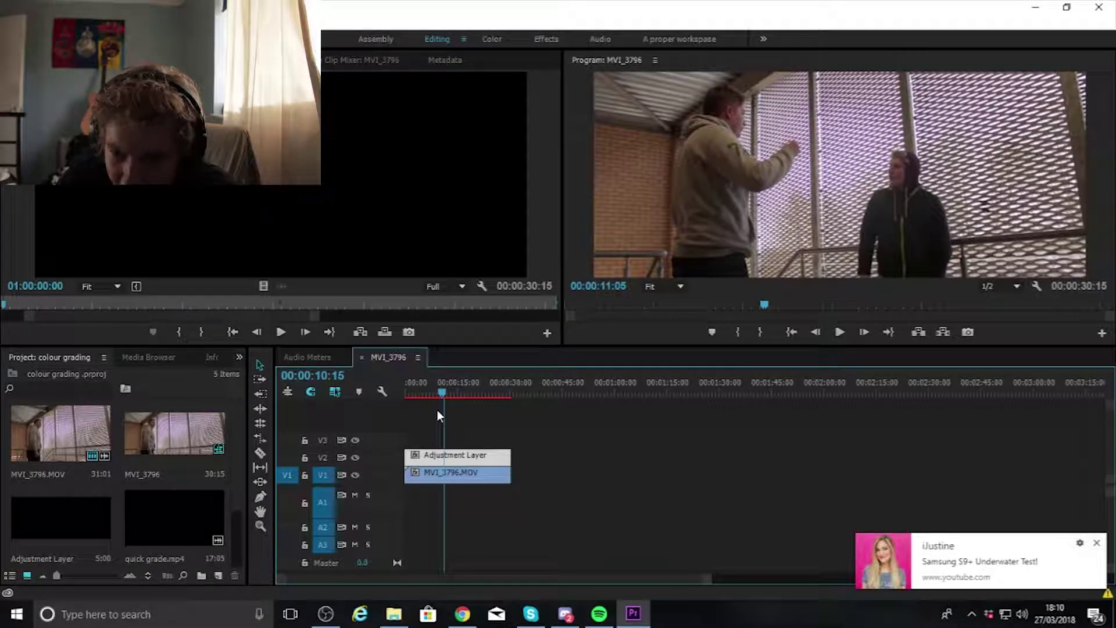
{"action": "key", "text": "Home"}
{"action": "left_click", "coordinate": [195, 22]}
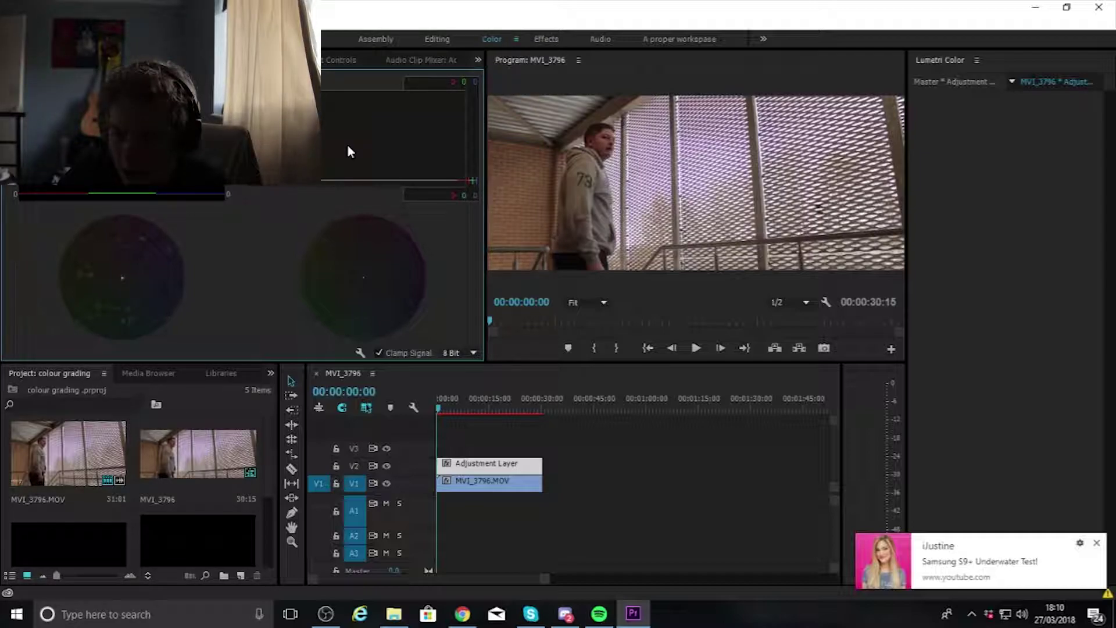
Bring back the Source monitor in place of Lumetri Scopes with Shift+2.
{"action": "key", "text": "shift+2"}
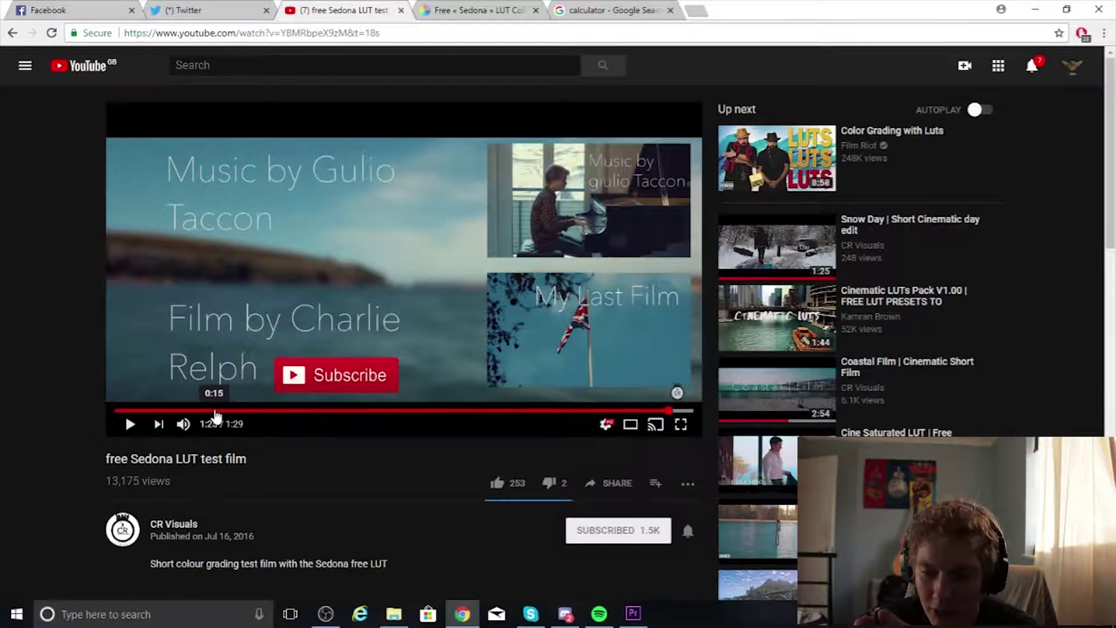
Preview the Sedona LUT test film from 0:15, then go to the Sedona LUT download page.
{"action": "left_click", "coordinate": [216, 411]}
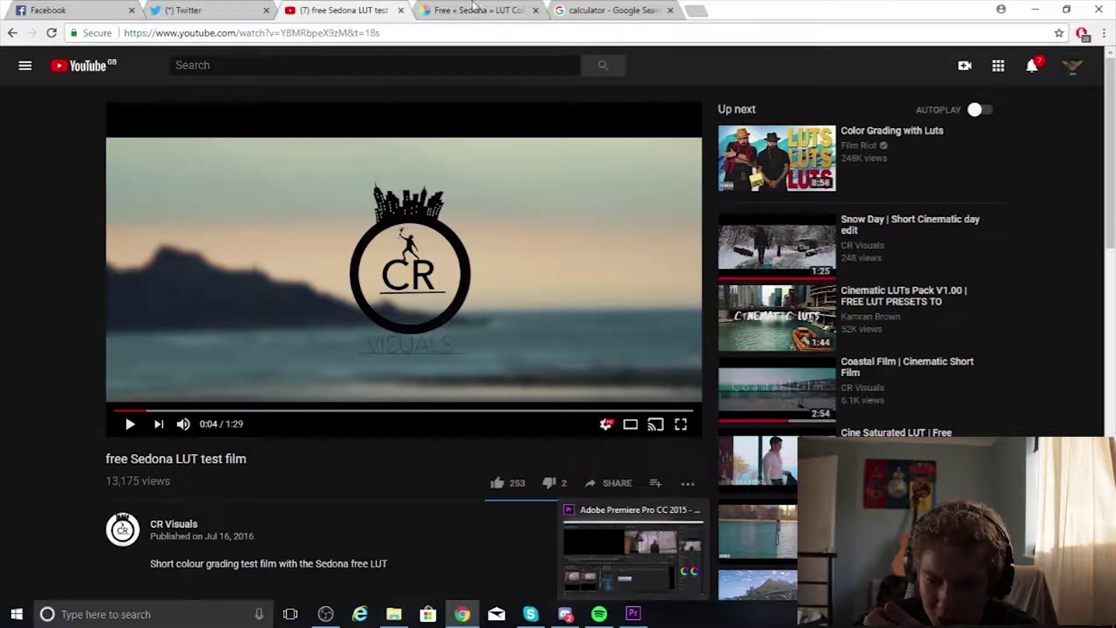
{"action": "left_click", "coordinate": [474, 8]}
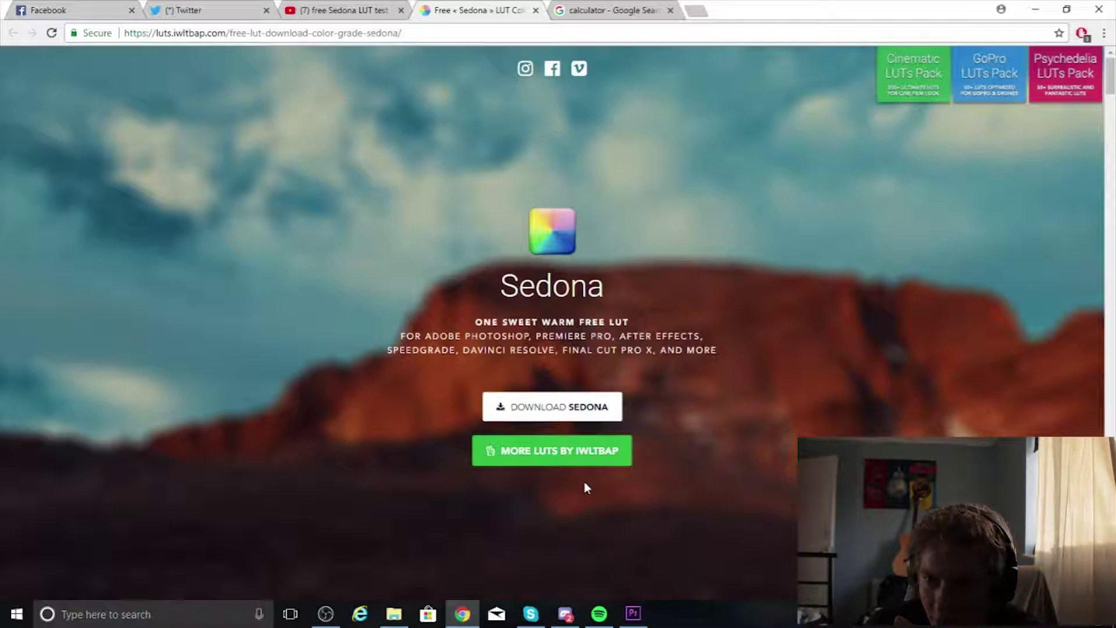
Find the LUT download link in the Sedona test film's YouTube description, then return to Premiere's LUT chooser.
{"action": "left_click", "coordinate": [321, 9]}
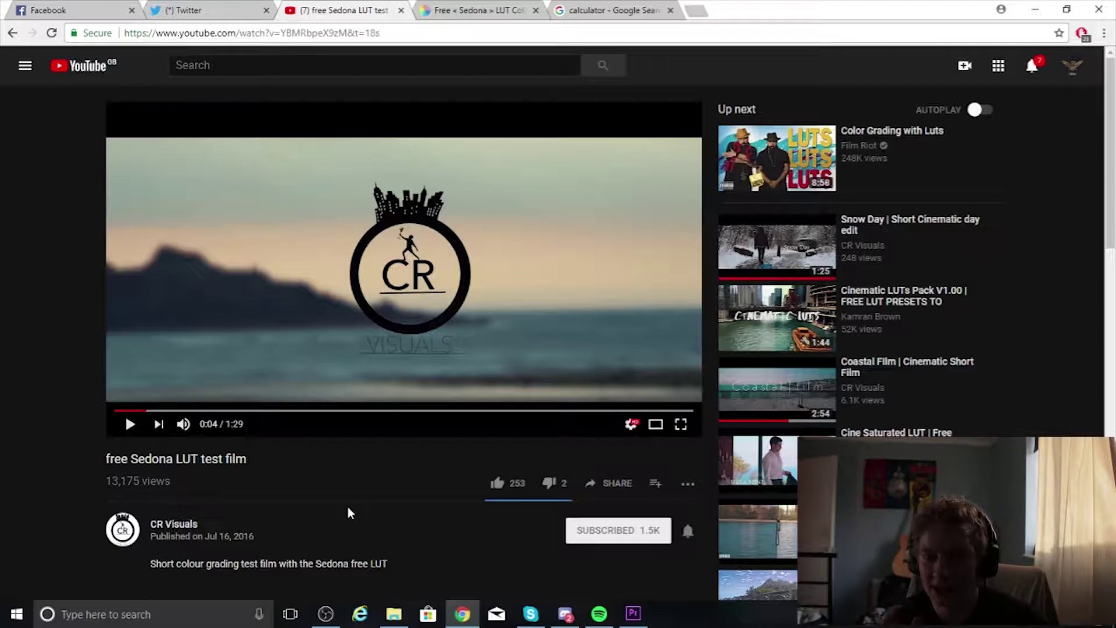
{"action": "scroll", "coordinate": [349, 511], "scroll_direction": "down", "scroll_amount": 3}
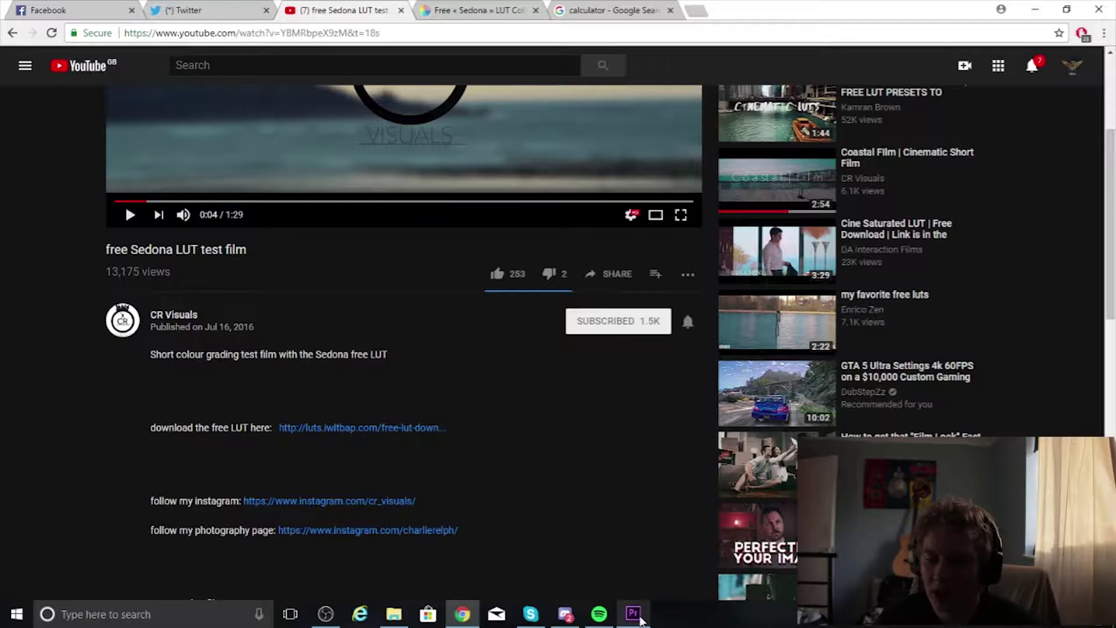
{"action": "left_click", "coordinate": [642, 621]}
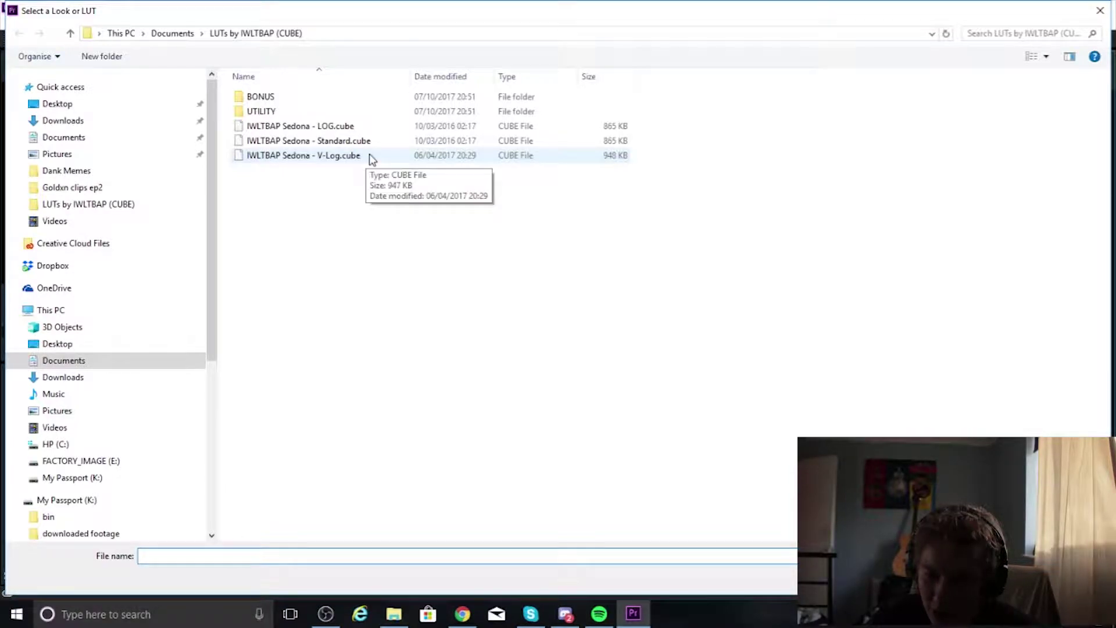
Load 'IWLTBAP Sedona - V-Log.cube' from the LUTs by IWLTBAP folder as the creative look.
{"action": "left_click", "coordinate": [369, 155]}
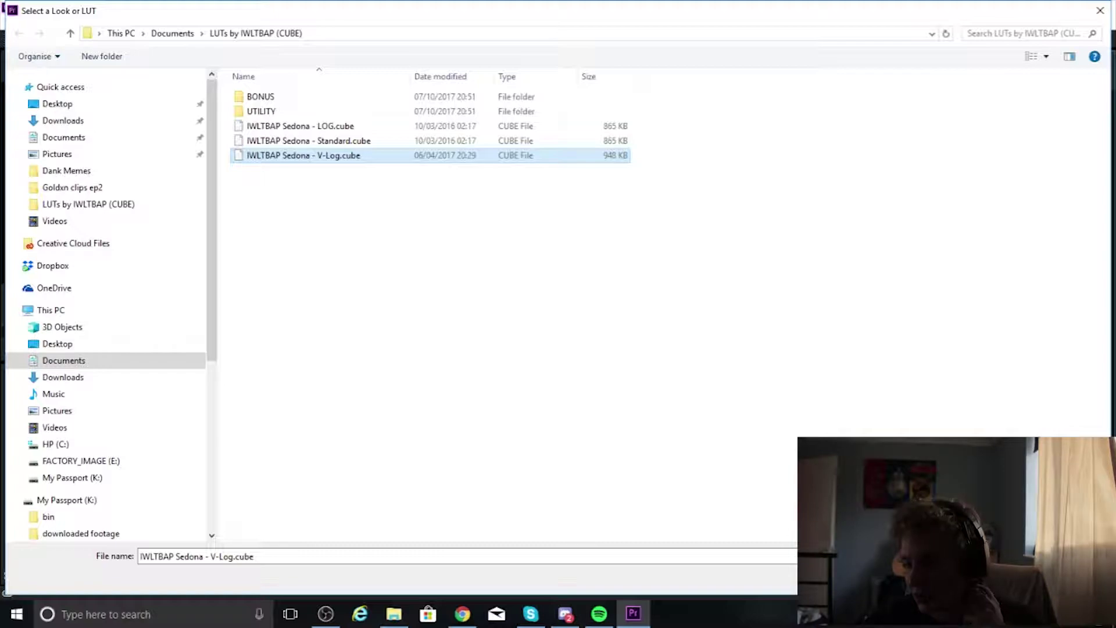
{"action": "key", "text": "Return"}
{"action": "left_click", "coordinate": [1031, 157]}
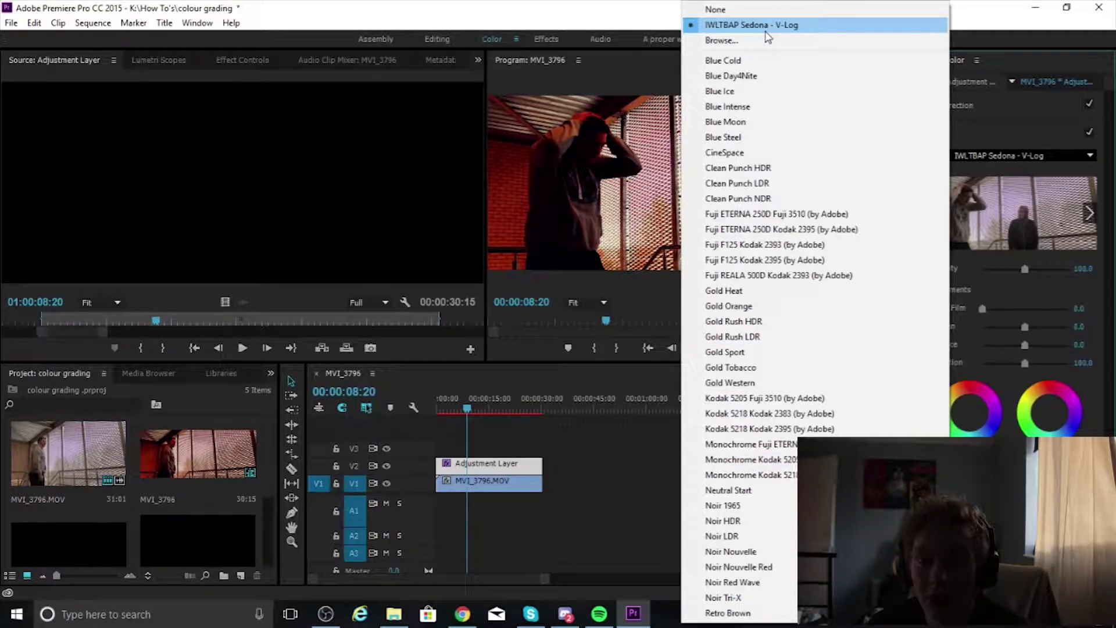
Keep the Sedona V-Log look, set its intensity to 40, and return the playhead to 6:20.
{"action": "left_click", "coordinate": [766, 31]}
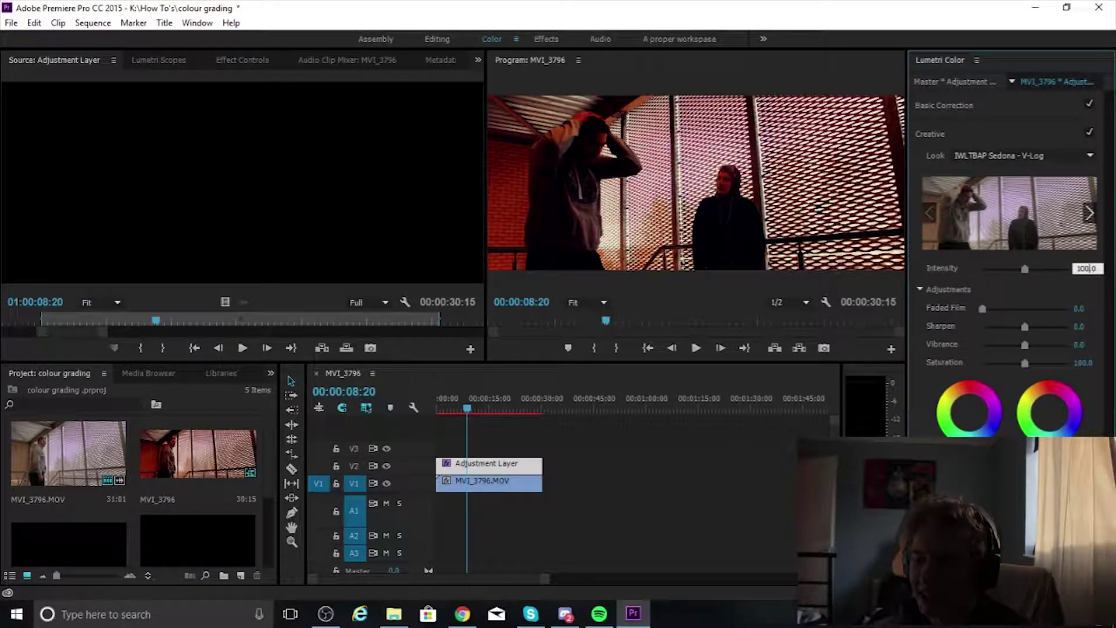
{"action": "left_click_drag", "start_coordinate": [1086, 268], "coordinate": [1102, 282]}
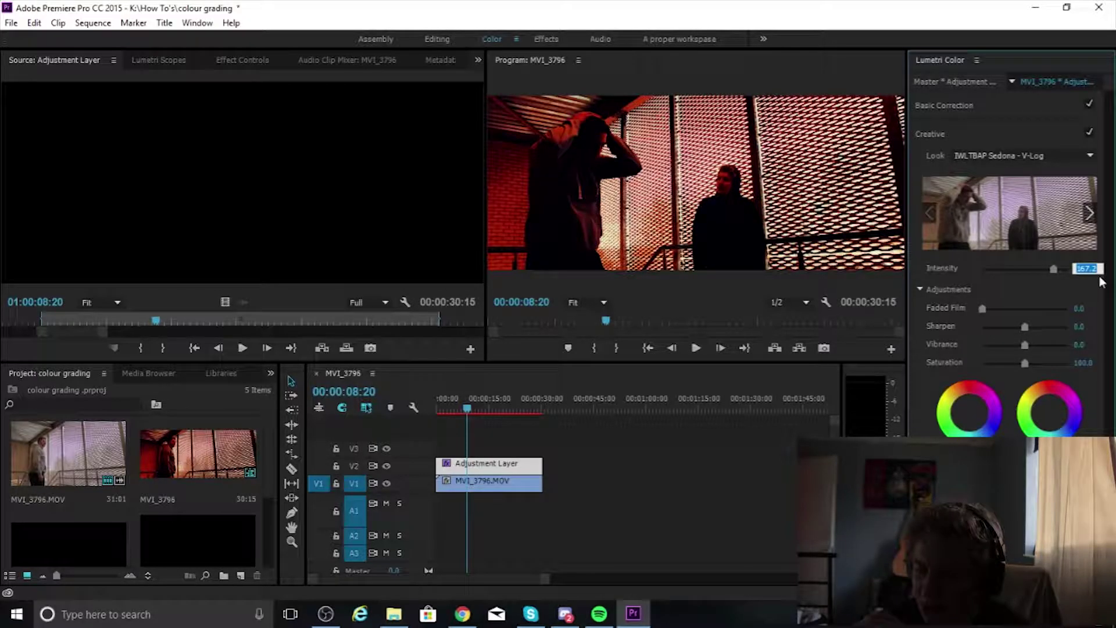
{"action": "key", "text": "BackSpace"}
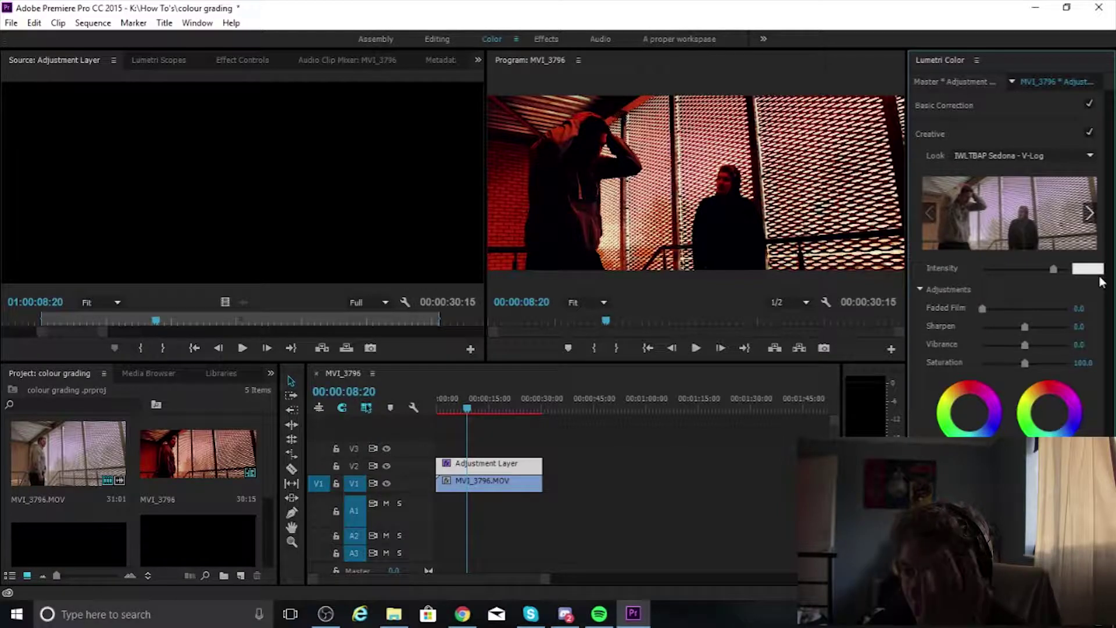
{"action": "type", "text": "40"}
{"action": "key", "text": "Return"}
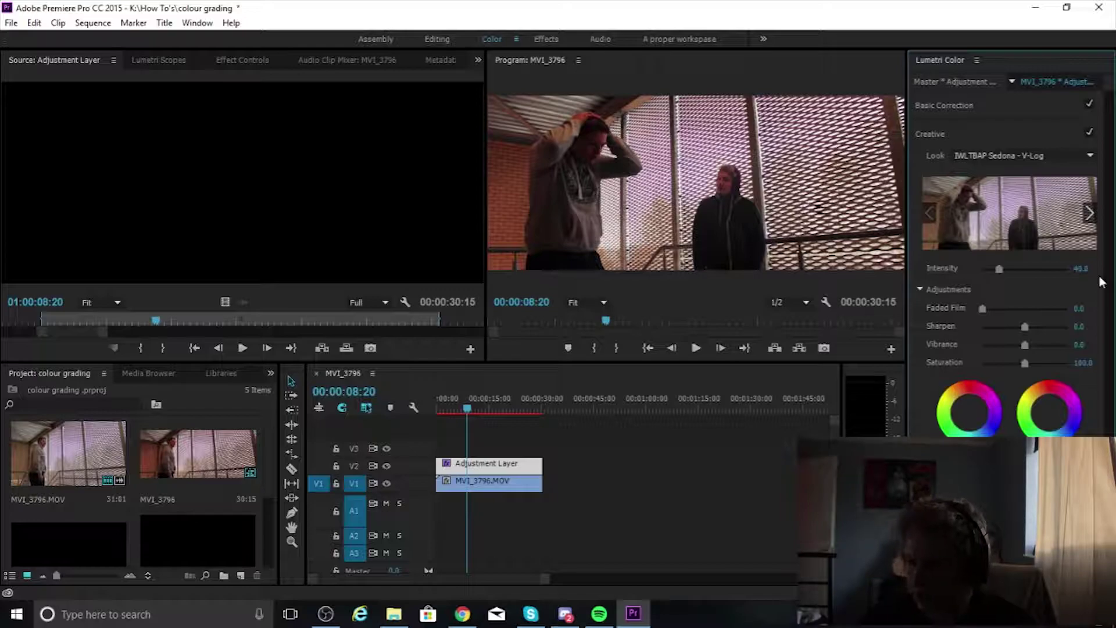
{"action": "left_click", "coordinate": [462, 431]}
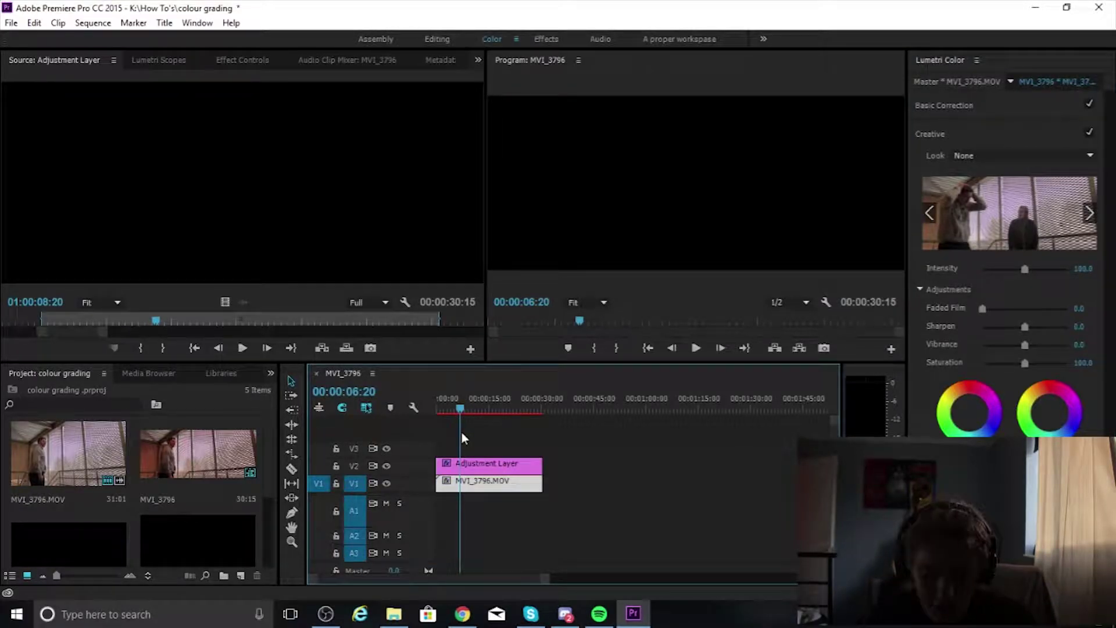
{"action": "mouse_move", "coordinate": [461, 432]}
{"action": "left_mouse_down"}
{"action": "mouse_move", "coordinate": [451, 429]}
{"action": "mouse_move", "coordinate": [469, 422]}
{"action": "left_mouse_up"}
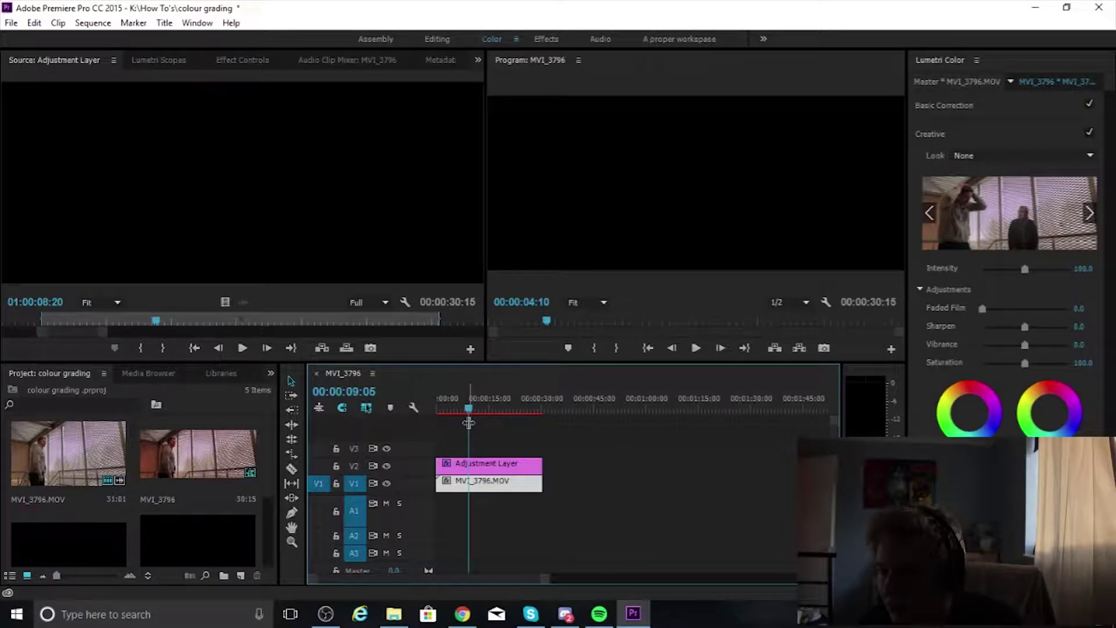
{"action": "left_click_drag", "start_coordinate": [468, 423], "coordinate": [446, 417]}
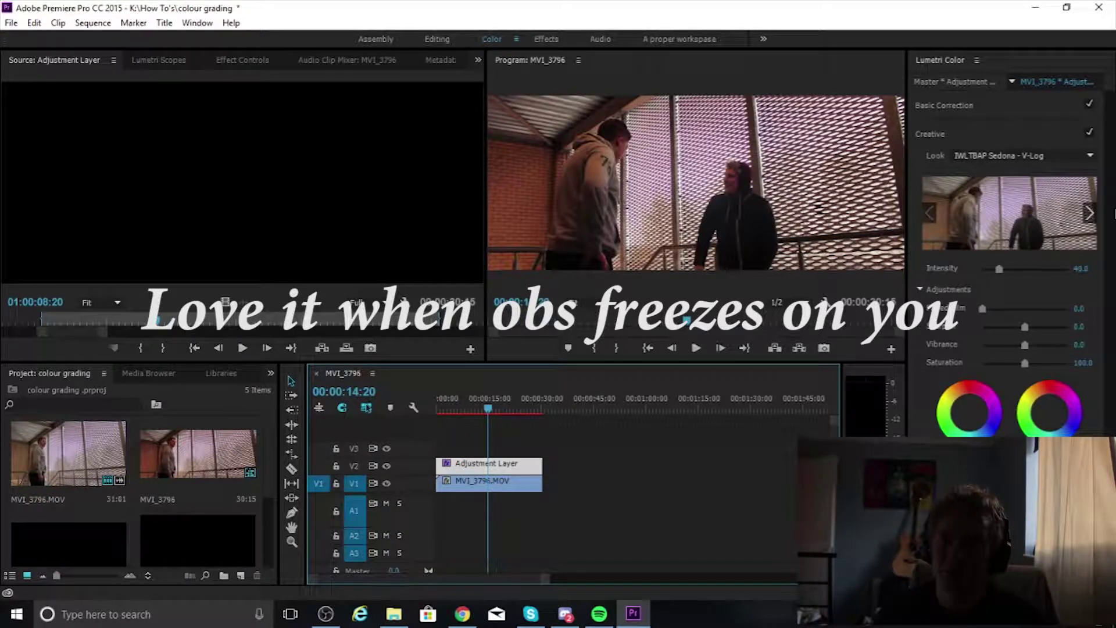
Edit the Faded Film field and cancel the rendering that appears, leaving Faded Film at 0.
{"action": "left_click", "coordinate": [1085, 308]}
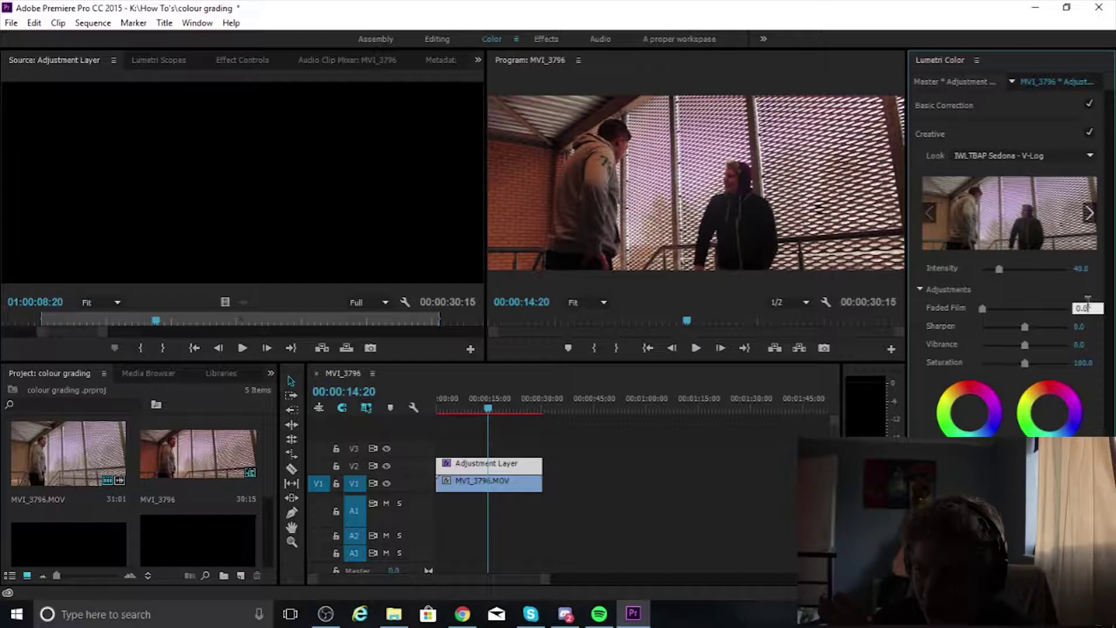
{"action": "key", "text": "Return"}
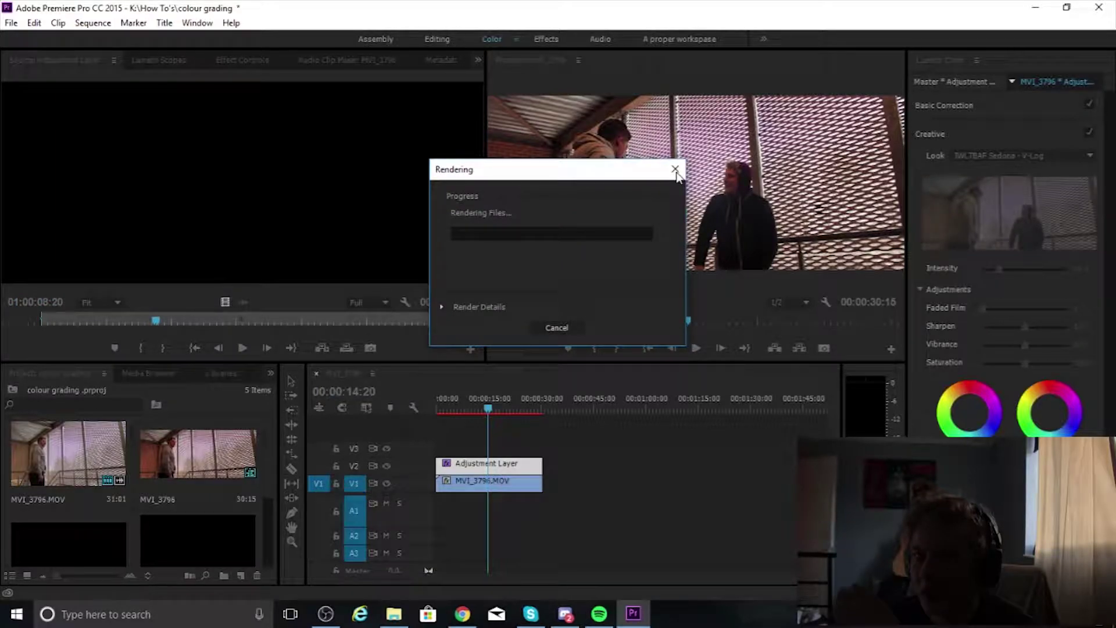
{"action": "left_click", "coordinate": [675, 170]}
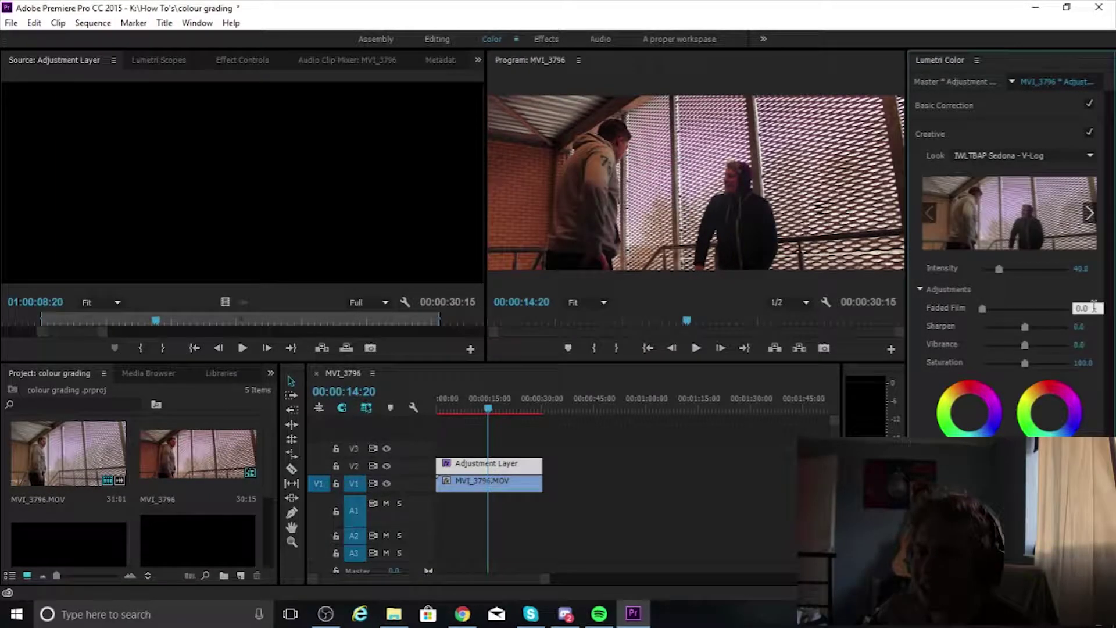
{"action": "key", "text": "BackSpace"}
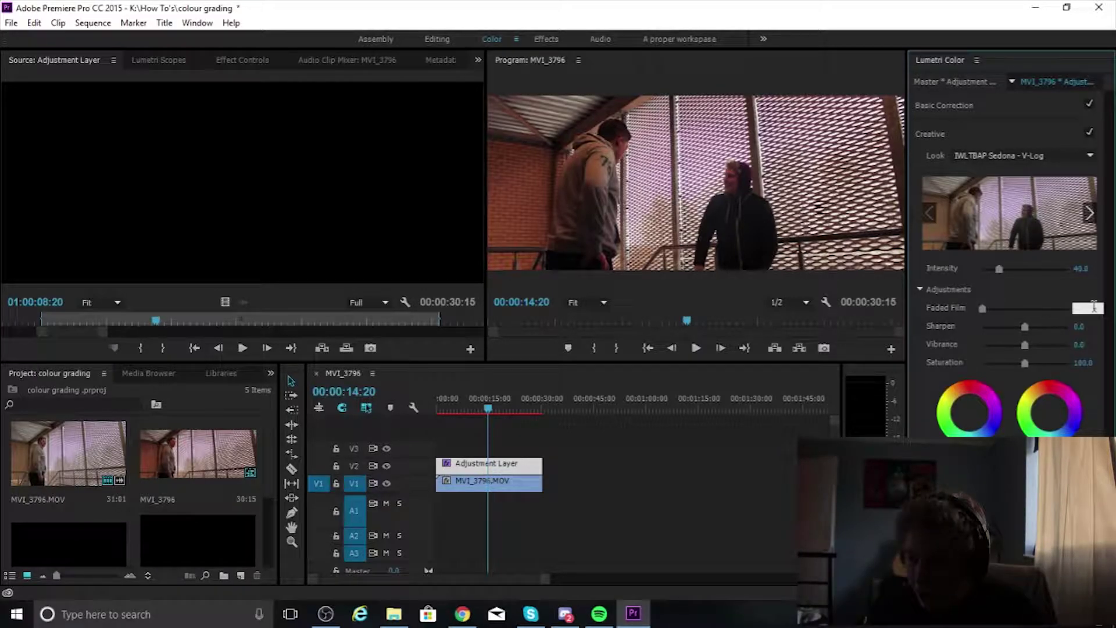
Expand the white balance and tone settings, leaving Contrast at 0.0.
{"action": "left_click", "coordinate": [1081, 105]}
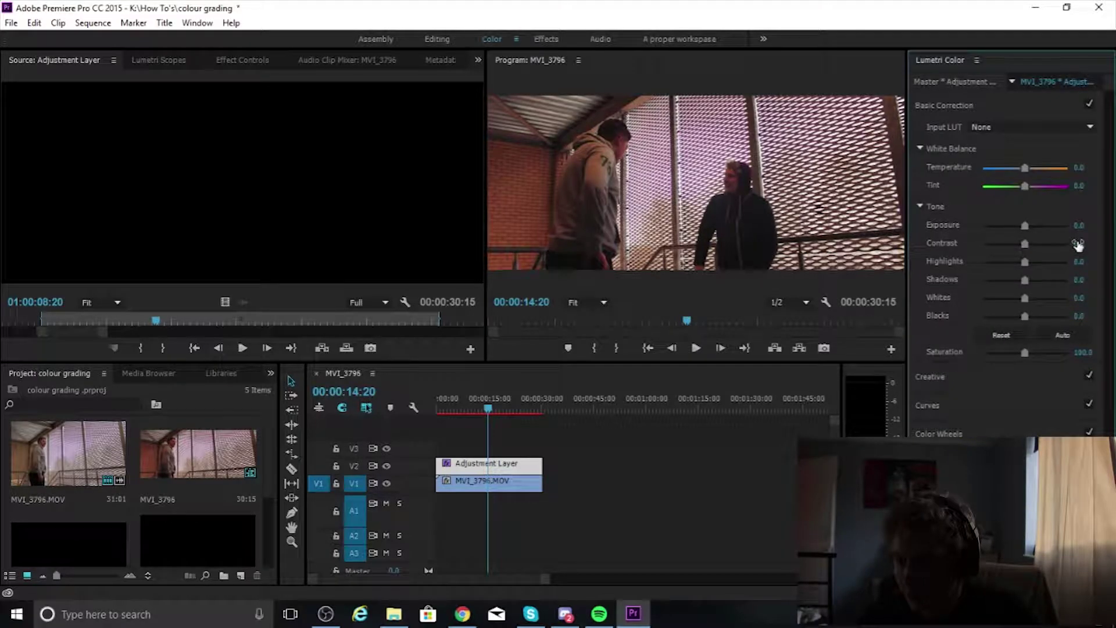
{"action": "left_click", "coordinate": [1079, 244]}
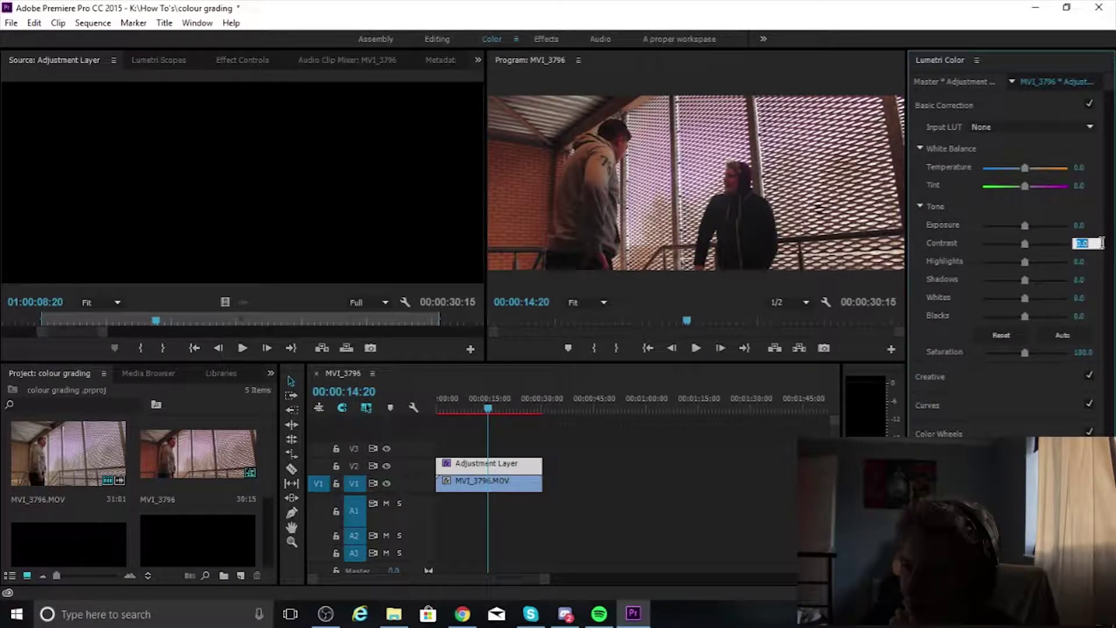
{"action": "left_click", "coordinate": [1041, 135]}
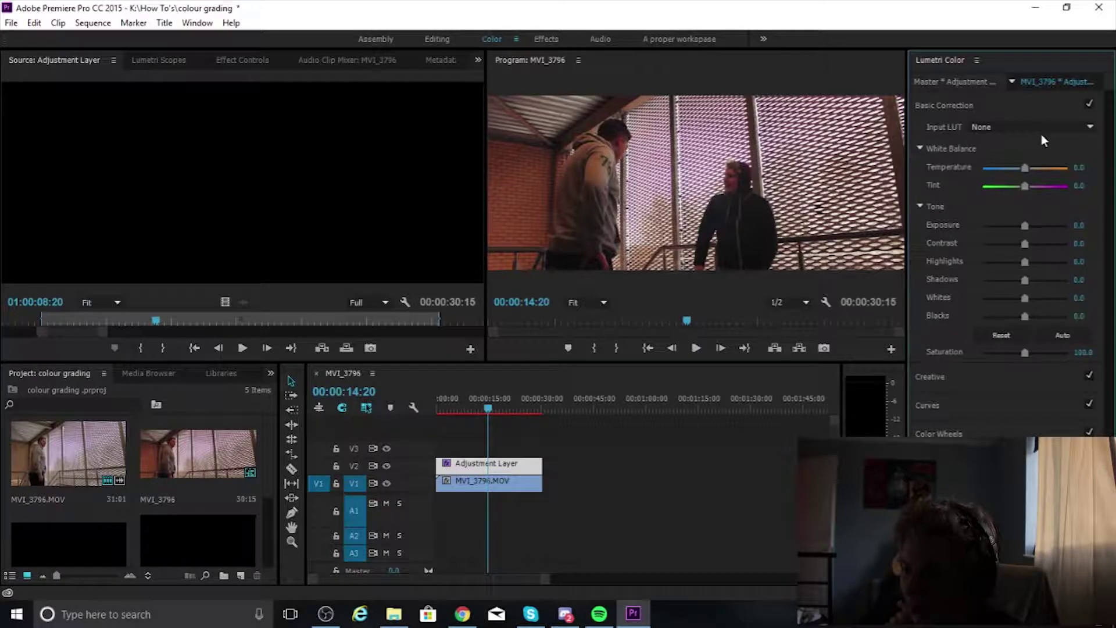
Set Temperature to -25, try a warmer 10, then edit it again to return to -25.
{"action": "left_click", "coordinate": [1099, 167]}
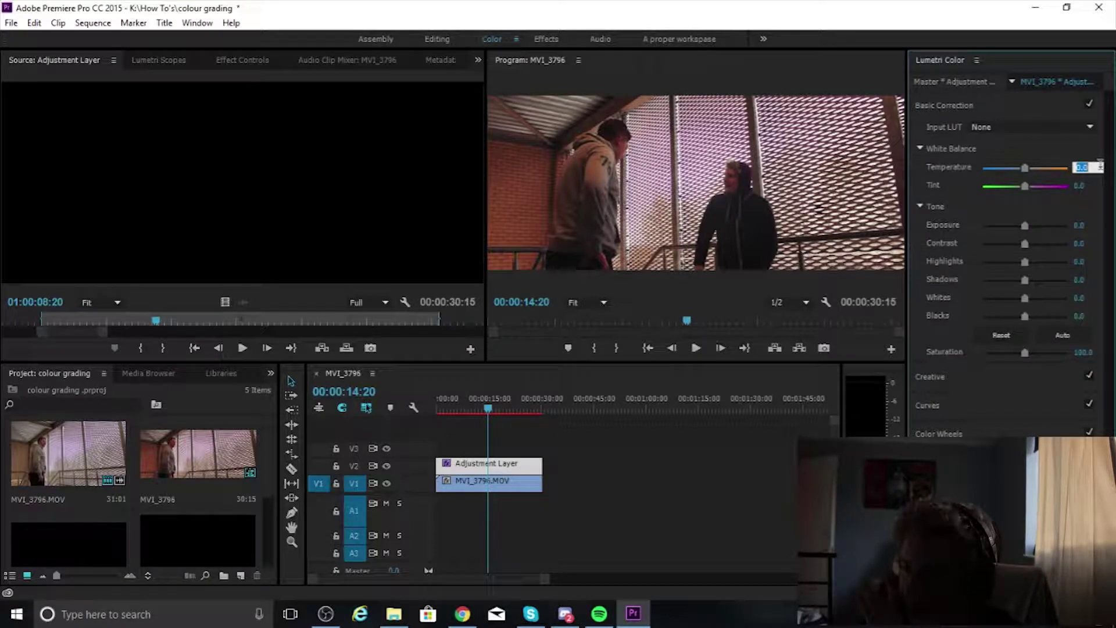
{"action": "type", "text": "-25"}
{"action": "key", "text": "Return"}
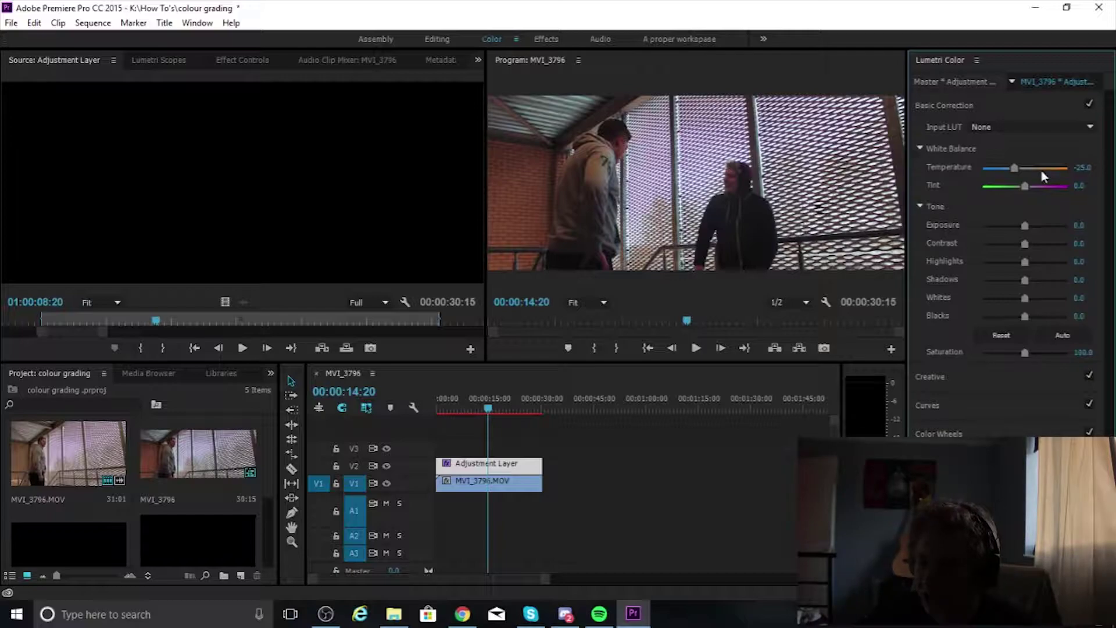
{"action": "left_click", "coordinate": [1085, 167]}
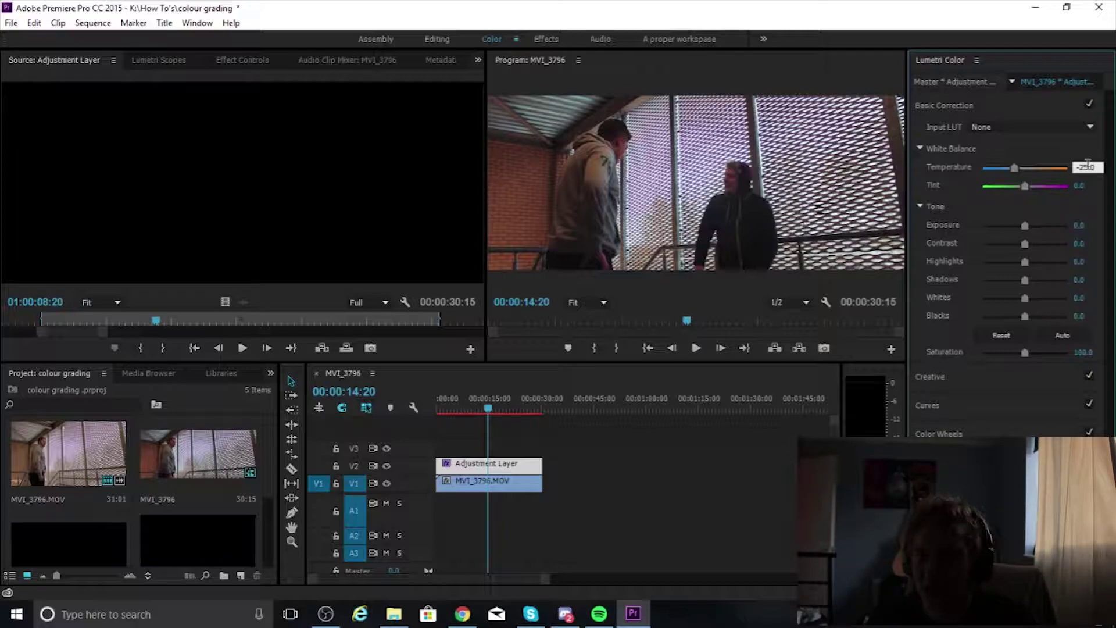
{"action": "type", "text": "10"}
{"action": "key", "text": "Return"}
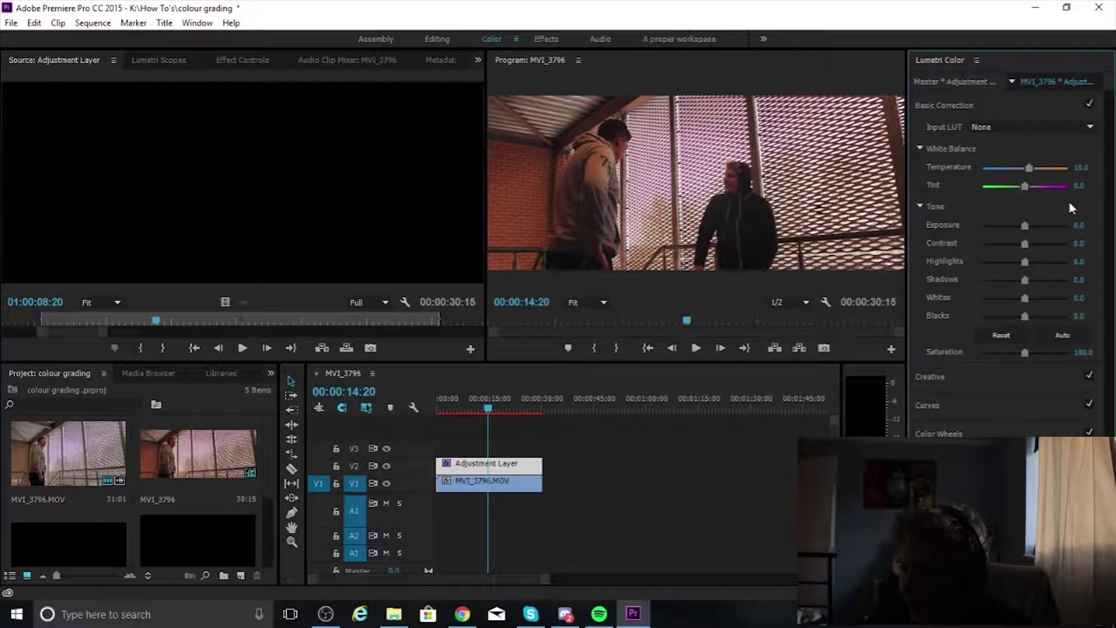
{"action": "left_click", "coordinate": [1084, 168]}
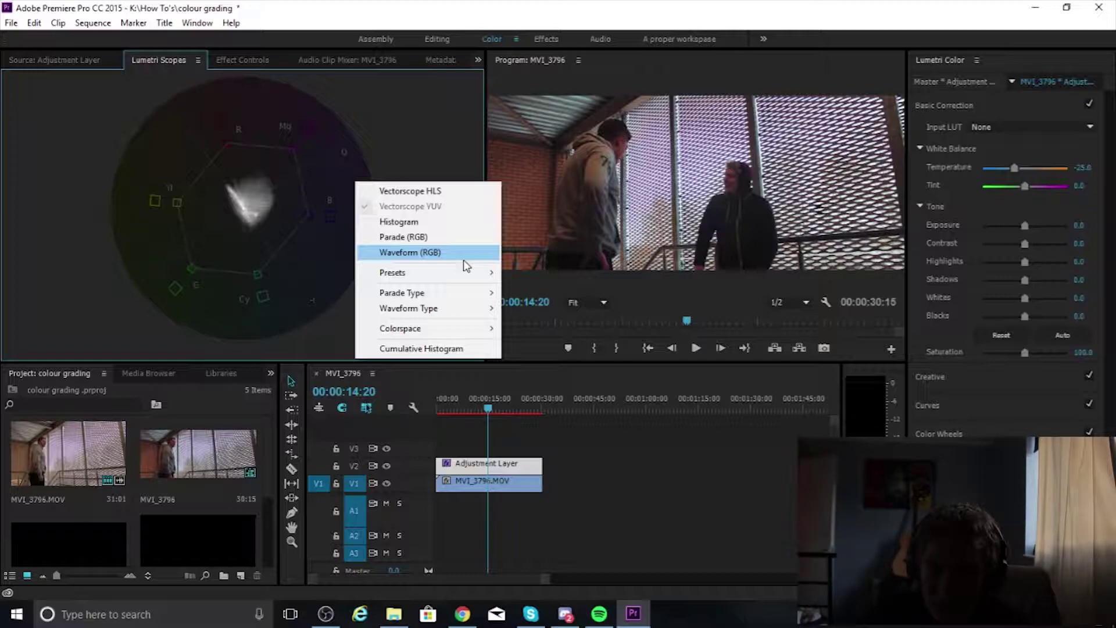
Add the HLS vectorscope and a histogram to the Lumetri Scopes beside the YUV vectorscope.
{"action": "left_click", "coordinate": [463, 259]}
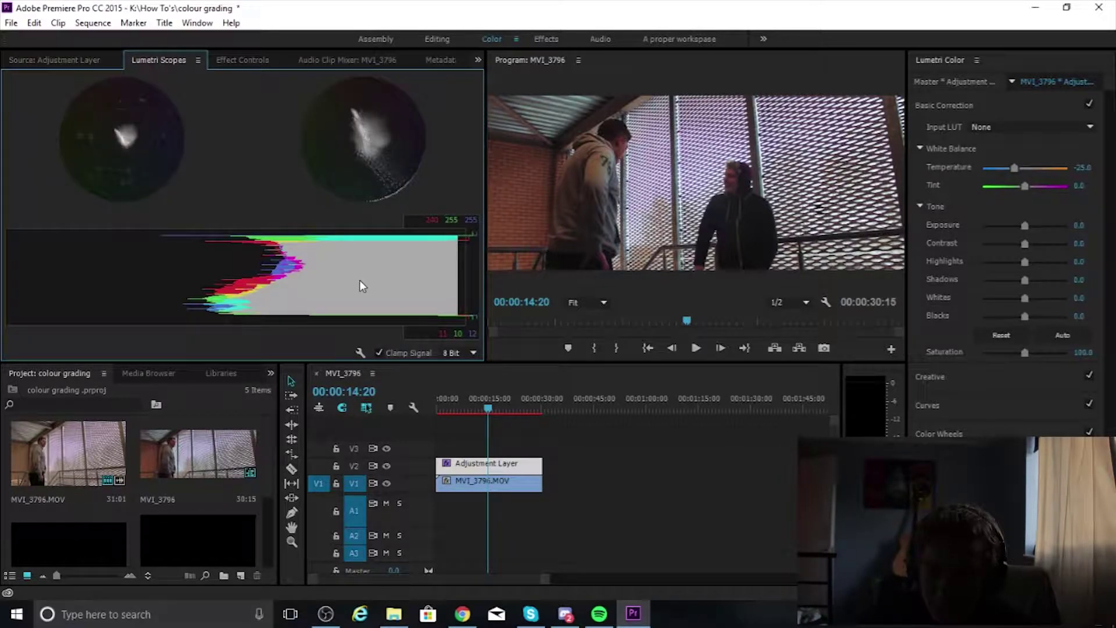
{"action": "right_click", "coordinate": [359, 280]}
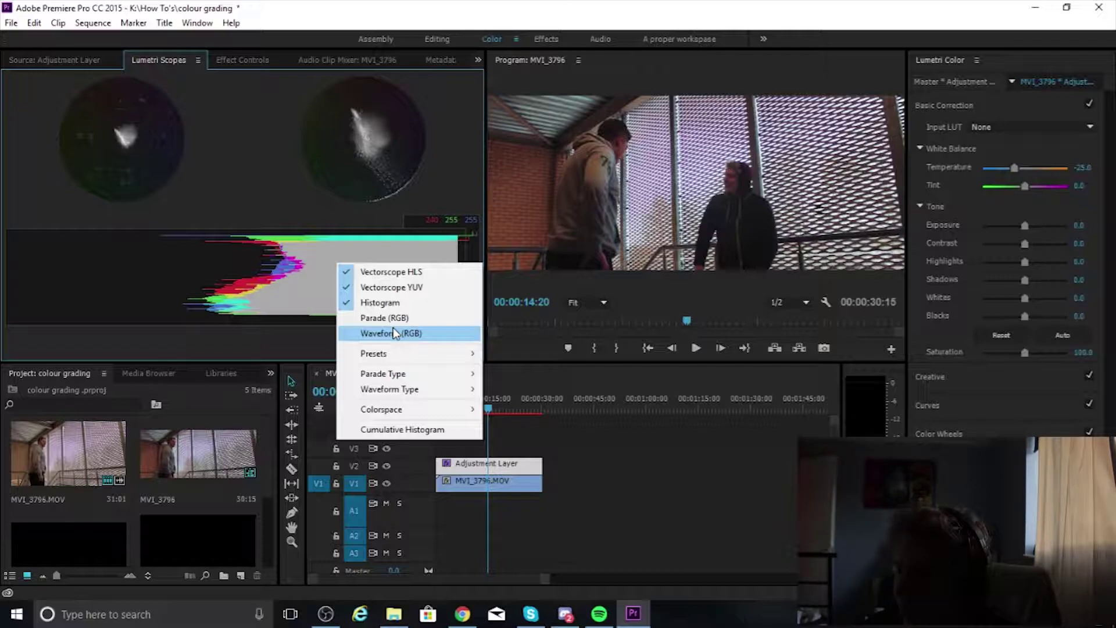
Add Parade (RGB) to the Lumetri Scopes display.
{"action": "left_click", "coordinate": [395, 333]}
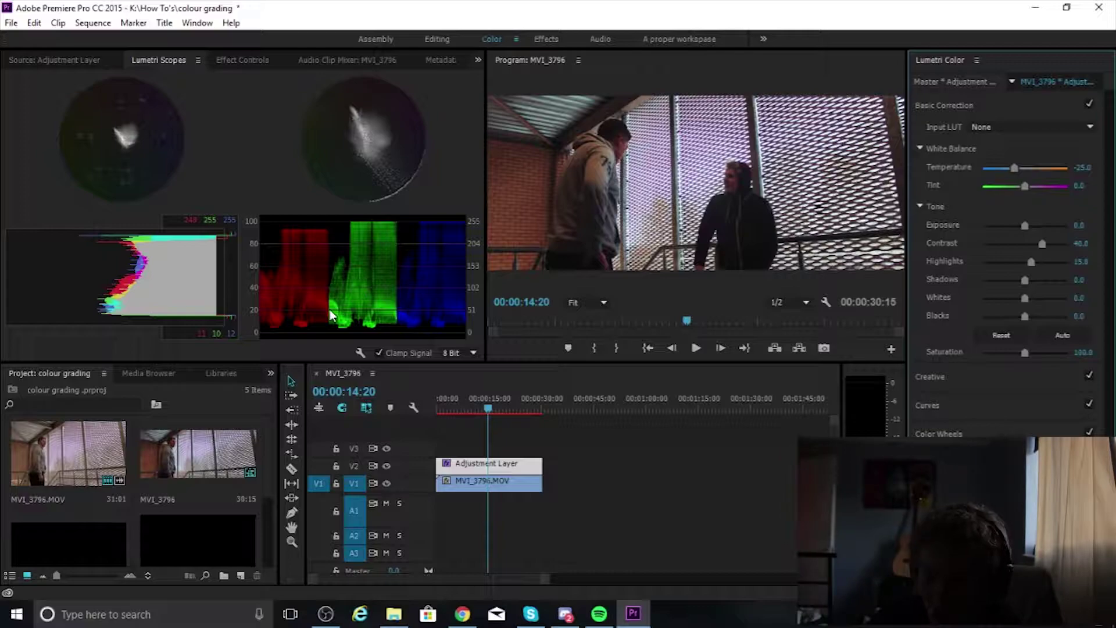
{"action": "left_click", "coordinate": [330, 137]}
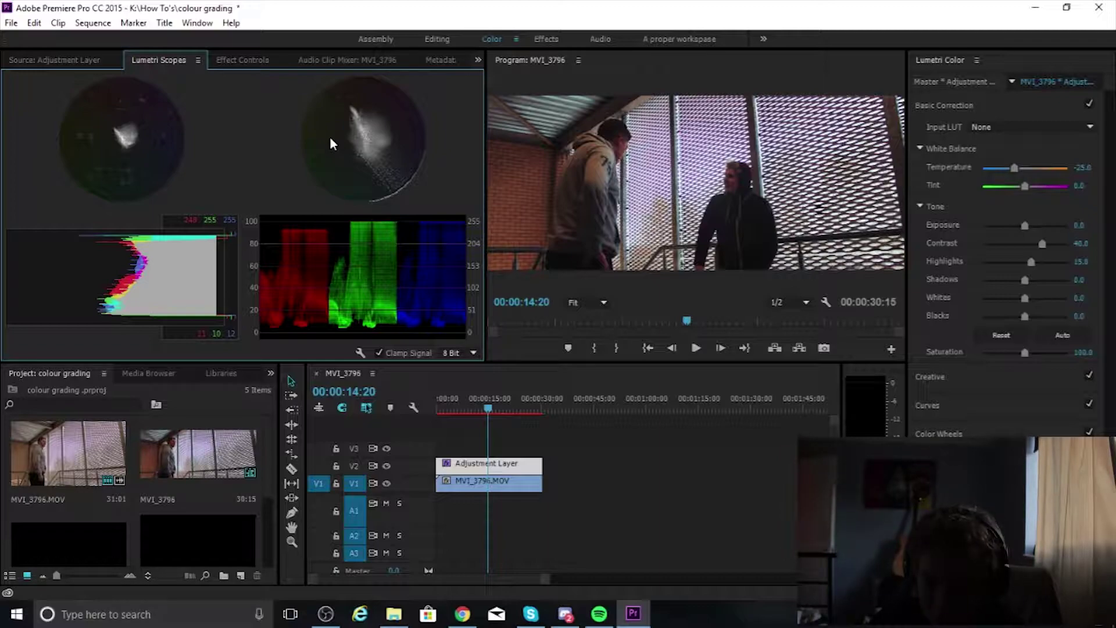
Set Shadows to 20 and Whites to 15, then drag Blacks down to about -20.
{"action": "left_click", "coordinate": [1083, 280]}
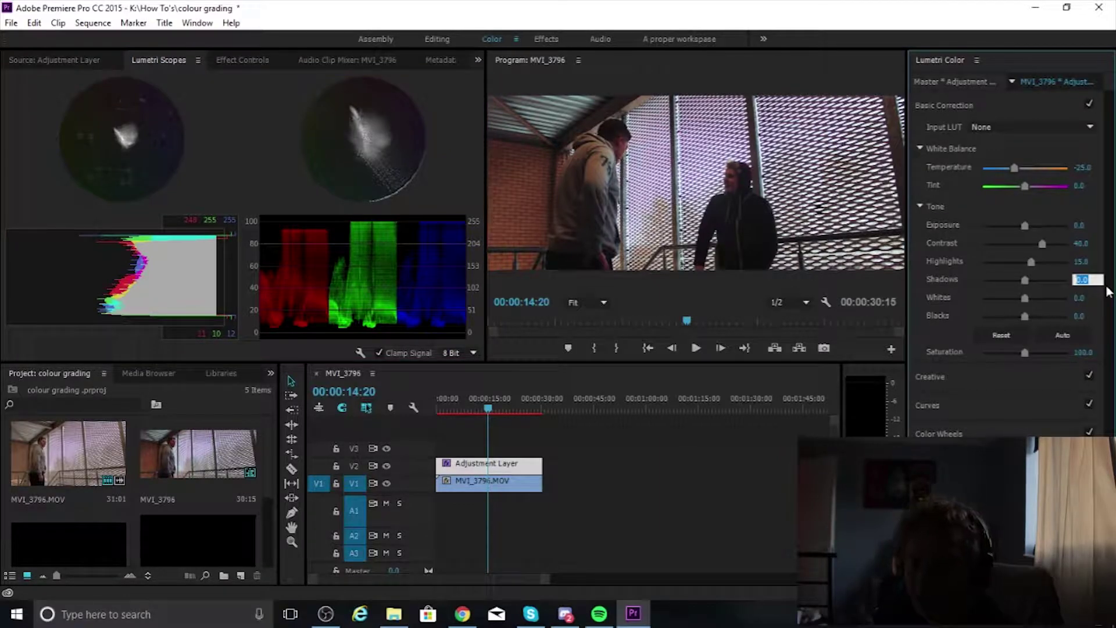
{"action": "type", "text": "20"}
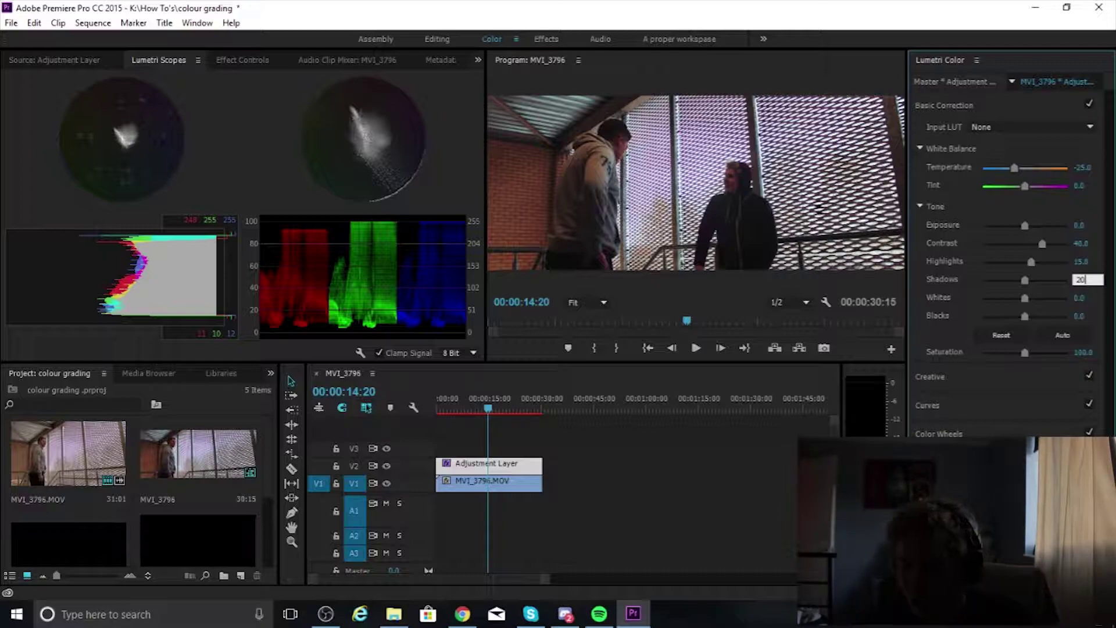
{"action": "key", "text": "Tab"}
{"action": "type", "text": "15"}
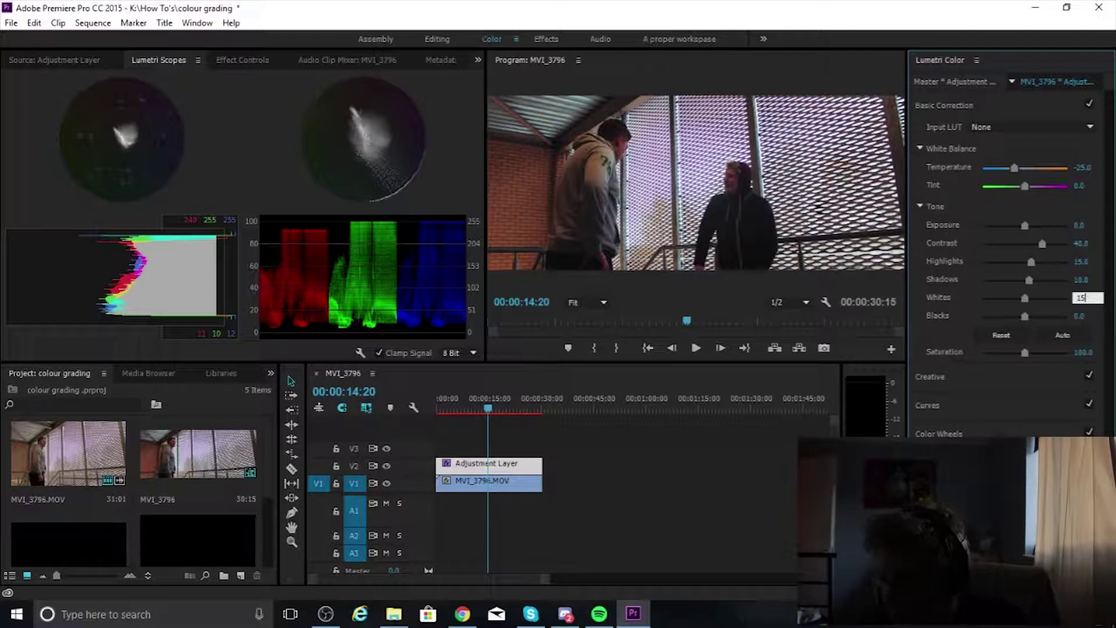
{"action": "key", "text": "Return"}
{"action": "left_click_drag", "start_coordinate": [1080, 316], "coordinate": [1089, 317]}
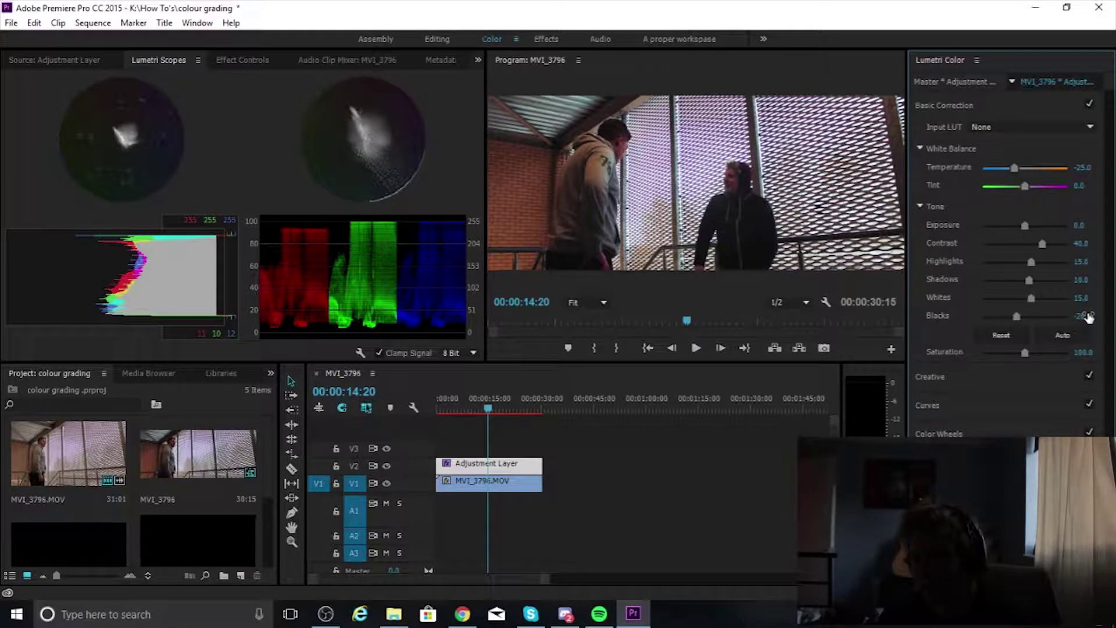
Raise Saturation to 115 and expand the RGB Curves section.
{"action": "left_click", "coordinate": [1089, 350]}
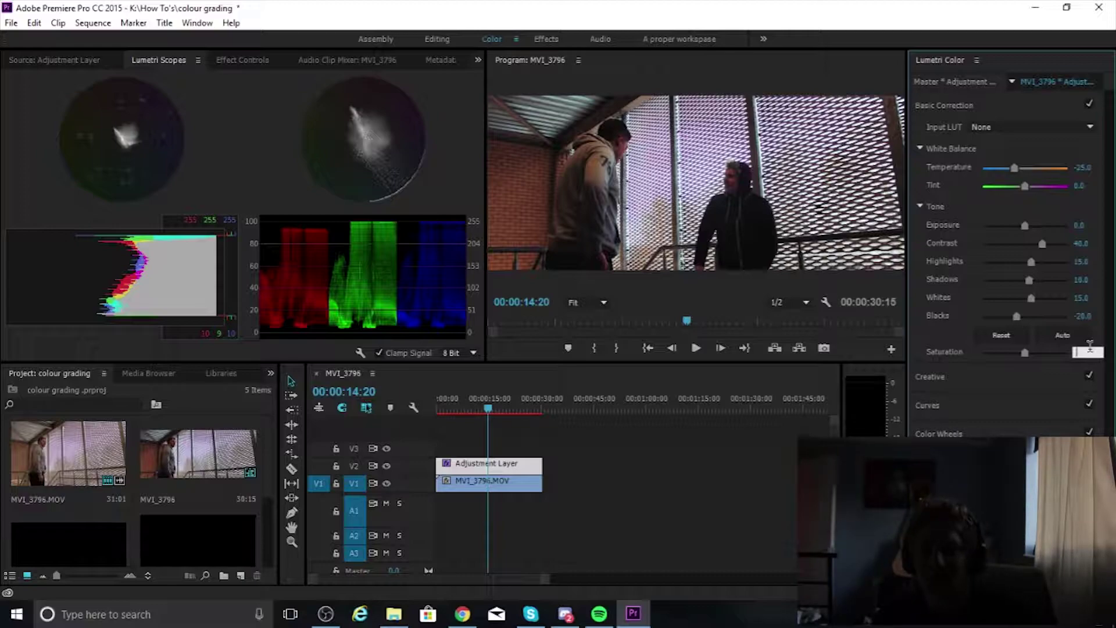
{"action": "type", "text": "115"}
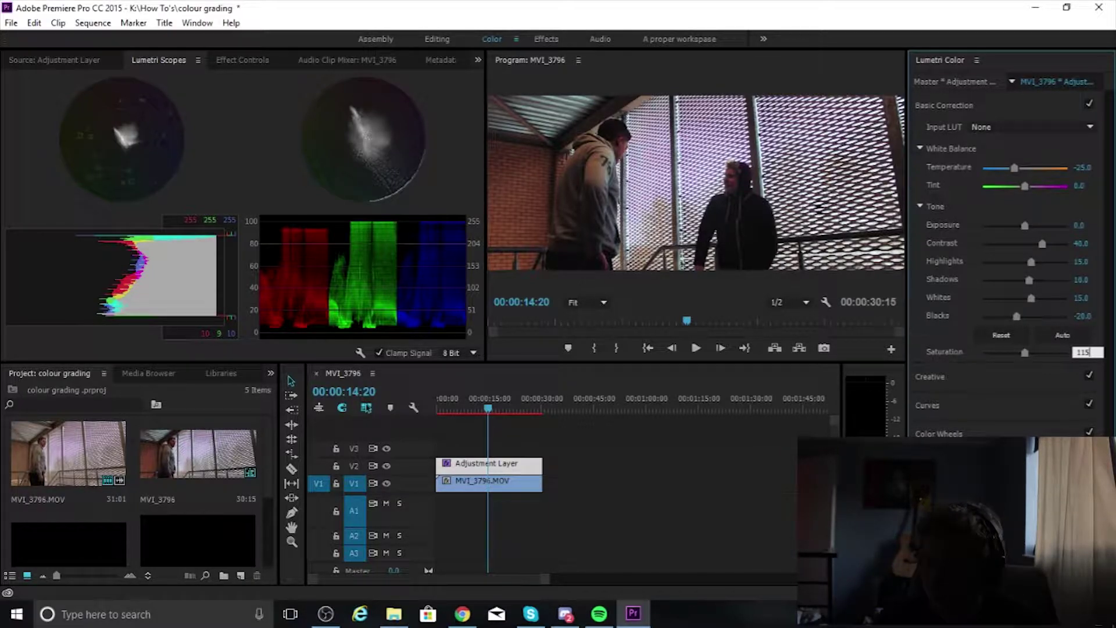
{"action": "left_click", "coordinate": [927, 405]}
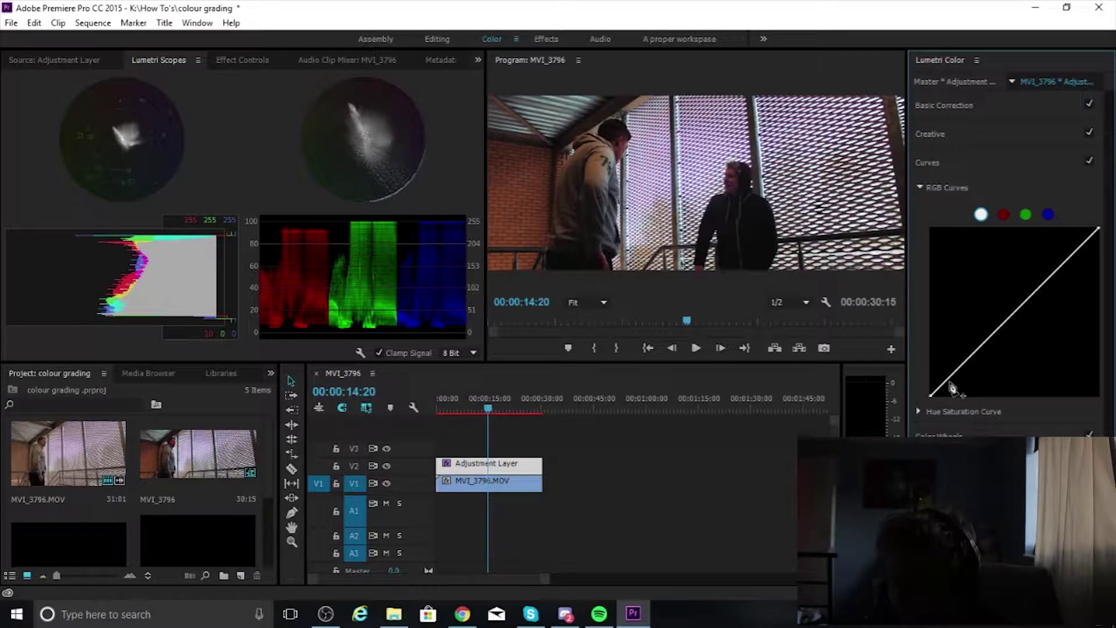
Add and then remove an RGB curve point so the curve stays straight, then show Effect Controls.
{"action": "left_click_drag", "start_coordinate": [950, 387], "coordinate": [953, 380]}
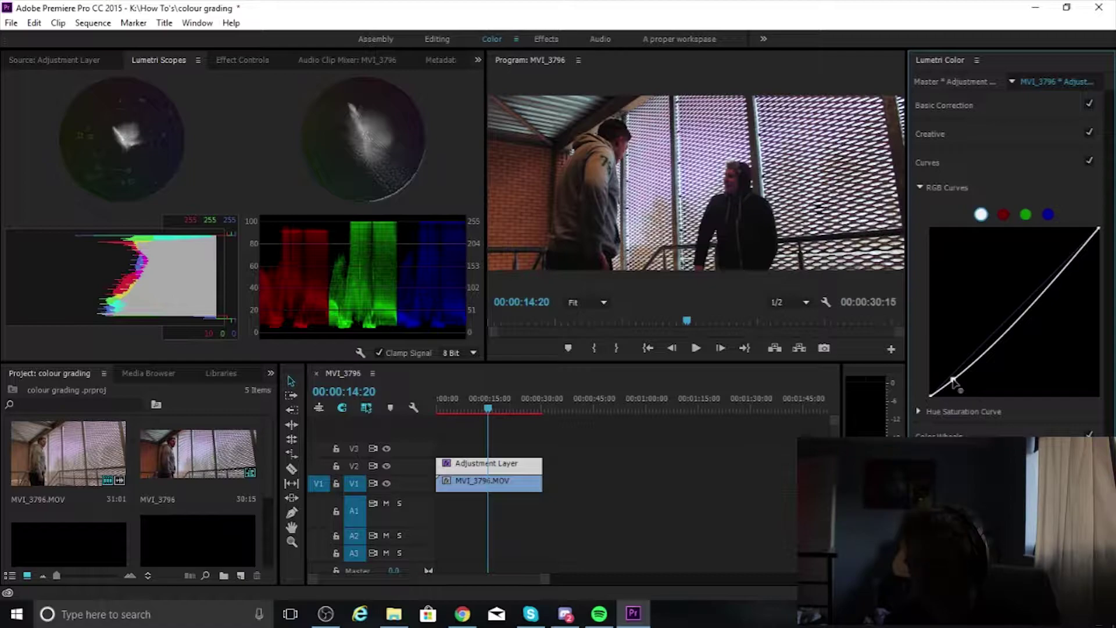
{"action": "left_click", "coordinate": [953, 382], "text": "ctrl"}
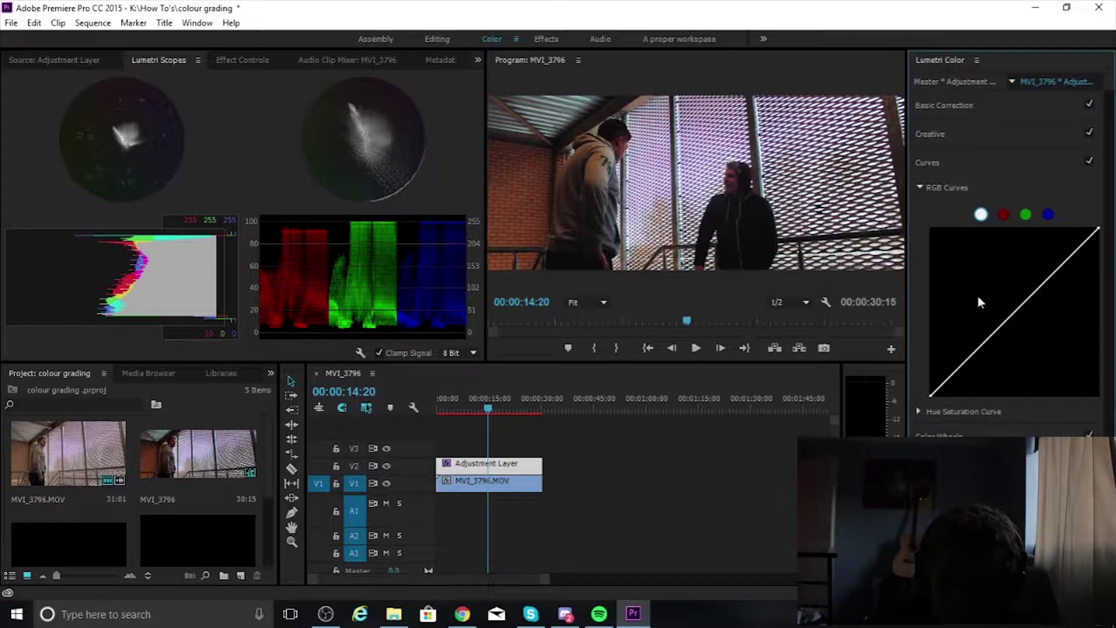
{"action": "key", "text": "shift+5"}
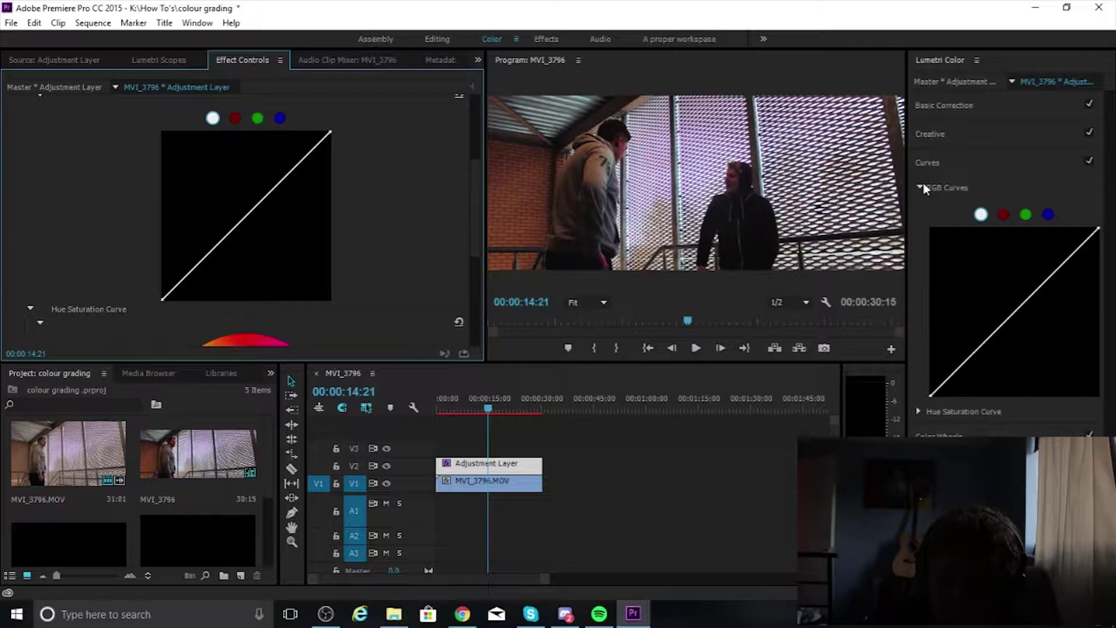
Toggle the Lumetri Curves section, showing RGB Curves and Hue Saturation Curve with the master curve still straight.
{"action": "left_click", "coordinate": [923, 186]}
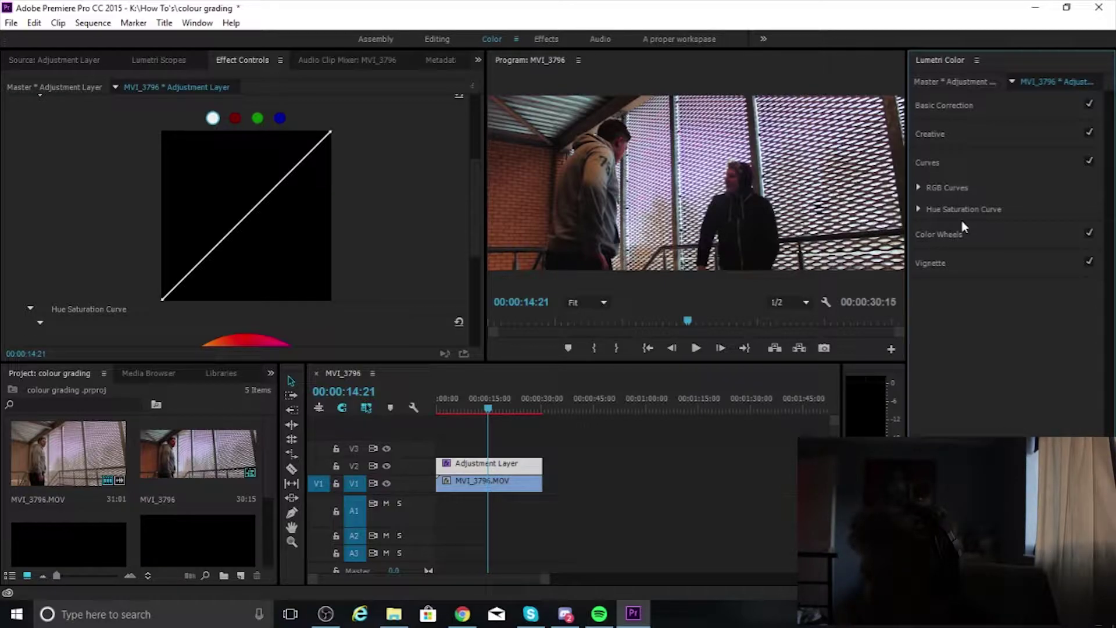
Show the Lumetri shadows, midtones and highlights color wheels for the adjustment layer.
{"action": "left_click", "coordinate": [963, 228]}
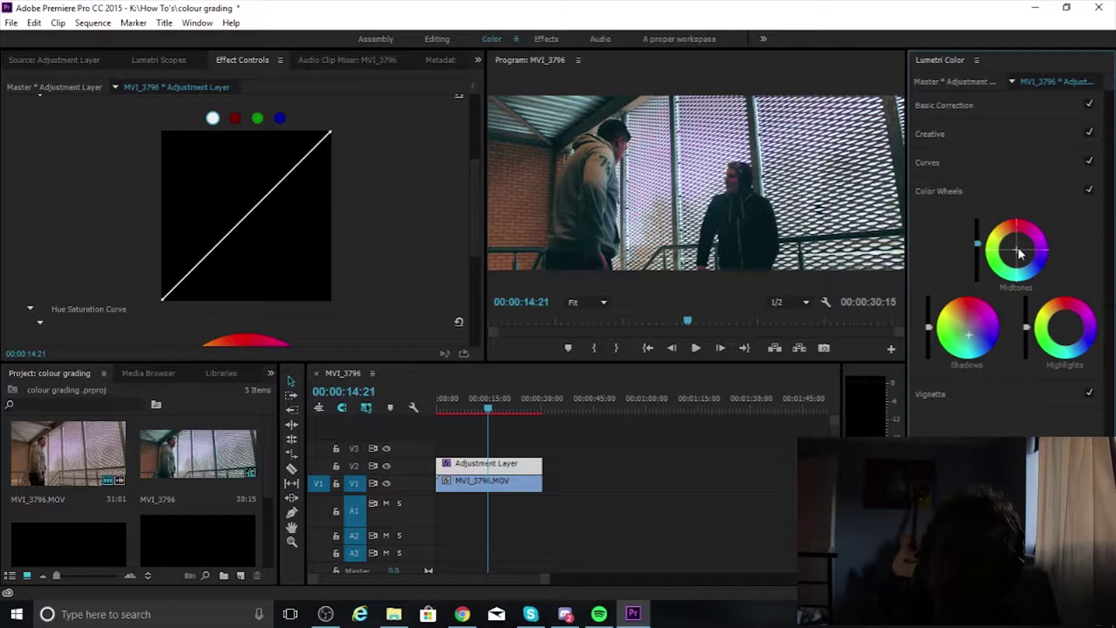
Bring up the Lumetri Scopes for the graded footage in the upper-left panel.
{"action": "left_click", "coordinate": [158, 60]}
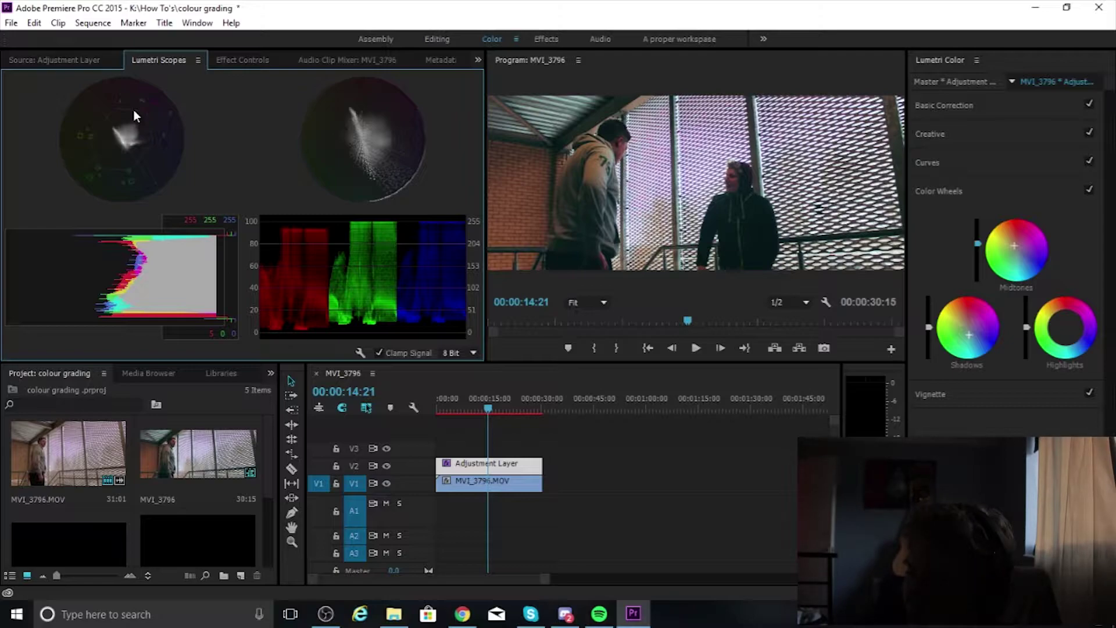
Expand the Creative section to check the Sedona V-Log look at intensity 40 with Faded Film 15.
{"action": "left_click", "coordinate": [930, 133]}
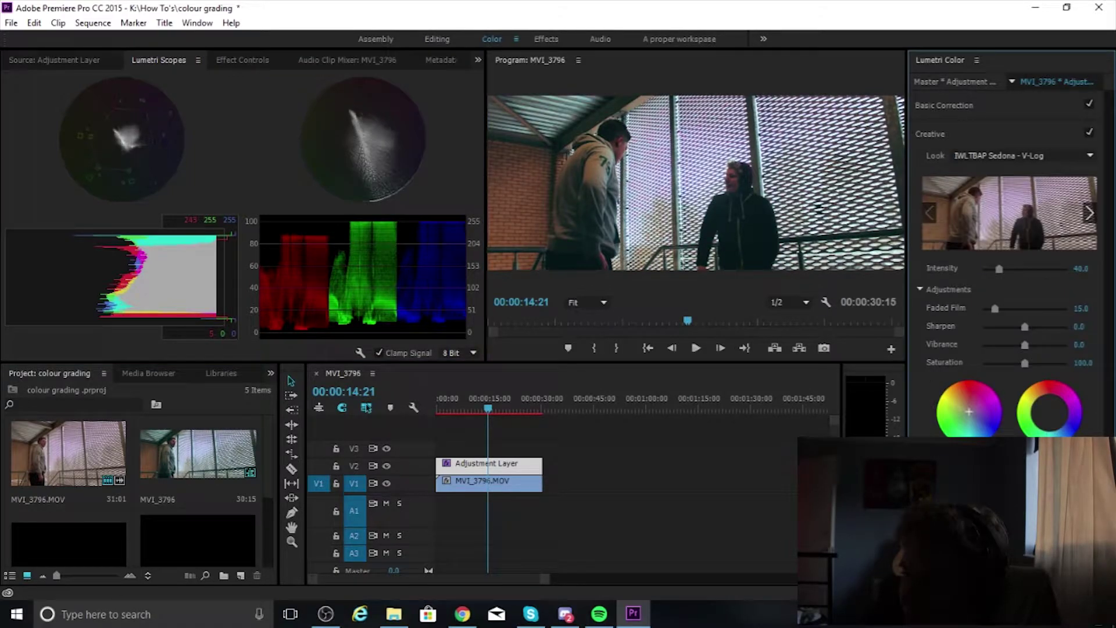